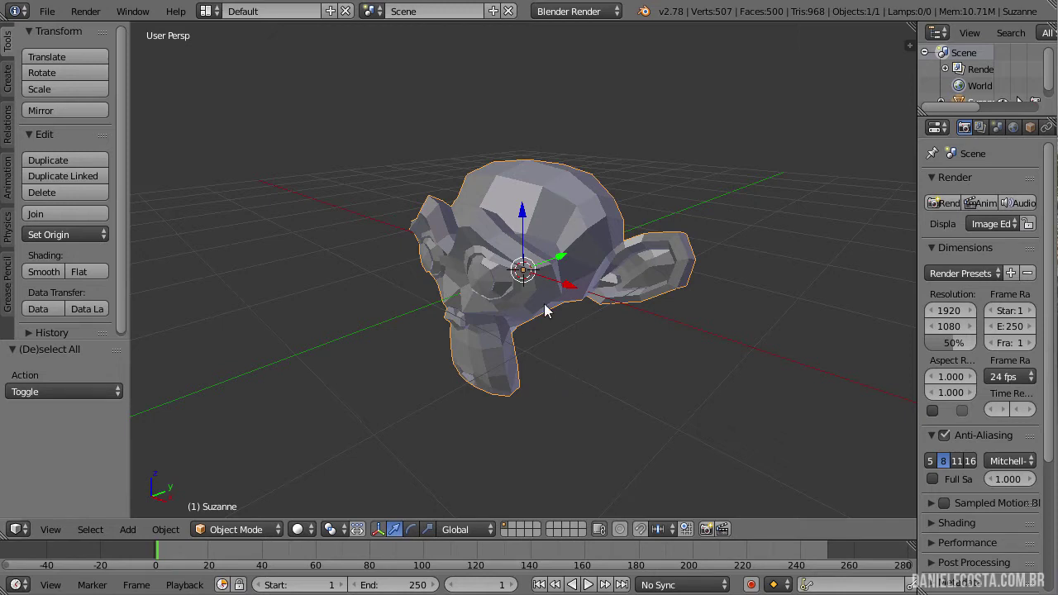
# - Move Suzanne 2.55 units along the X axis with the red arrow
pyautogui.scroll(-2, 576, 315)
pyautogui.moveTo(567, 292); pyautogui.dragTo(751, 397)
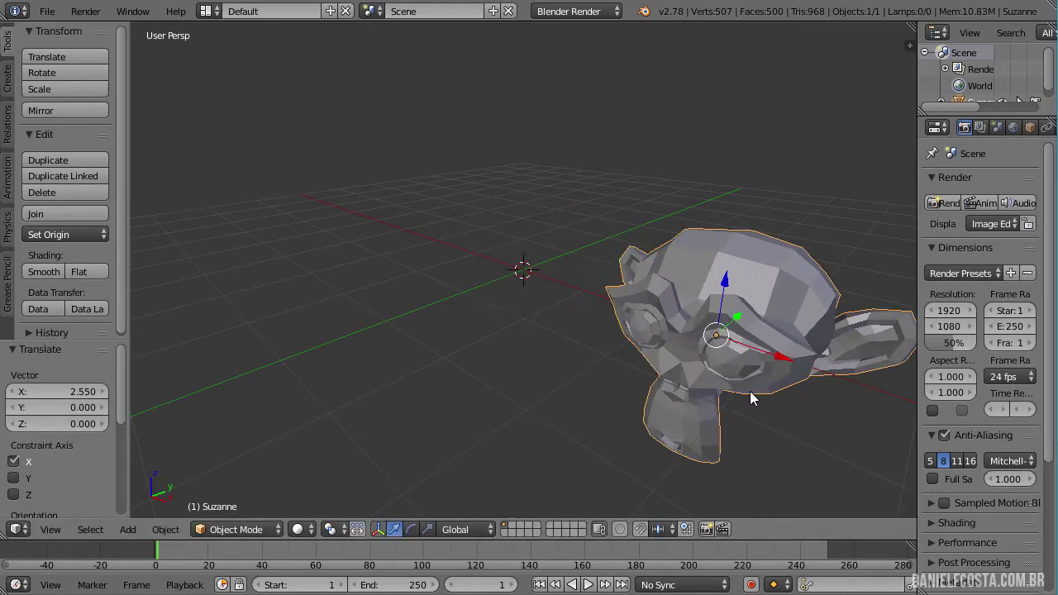
pyautogui.scroll(-2, 747, 426)
pyautogui.moveTo(850, 373); pyautogui.dragTo(780, 324, button='middle')
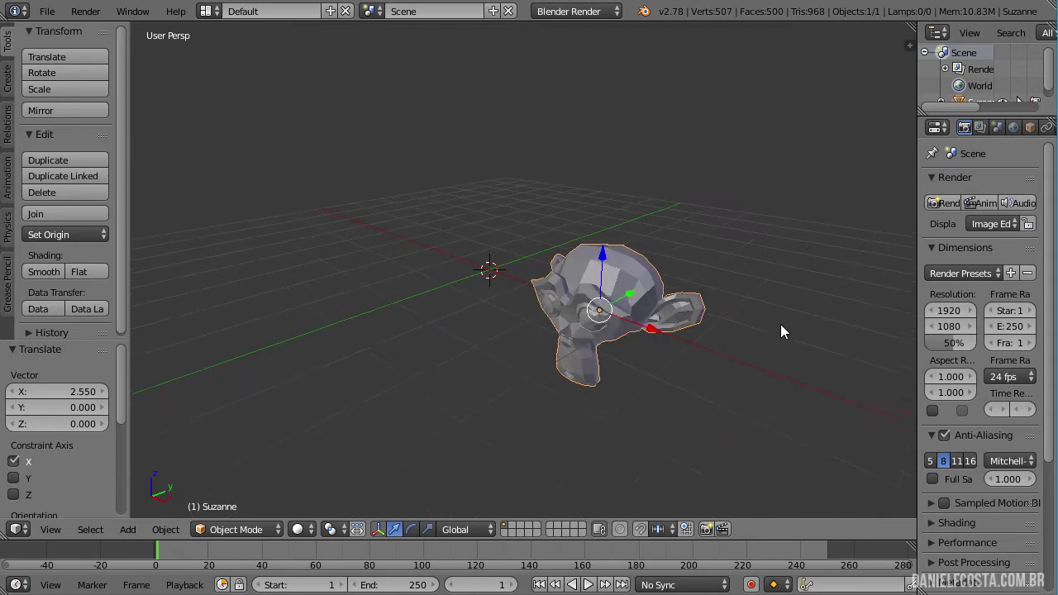
# - Give Suzanne a slight rotation, then start and cancel a scale
pyautogui.press('r')
pyautogui.click(714, 326)
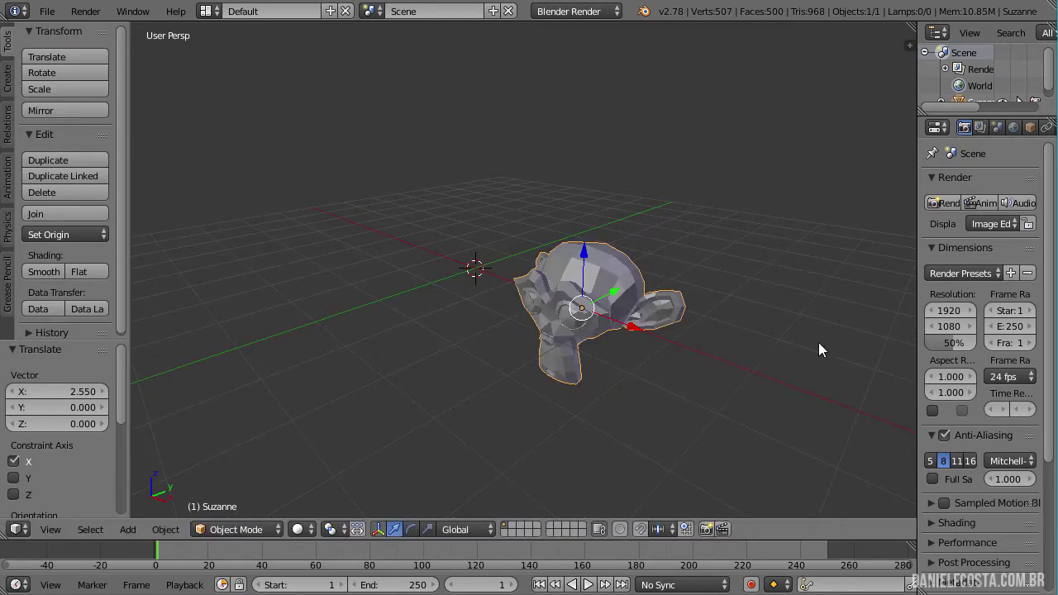
pyautogui.press('s')
pyautogui.rightClick(686, 329)
pyautogui.scroll(1, 600, 321)
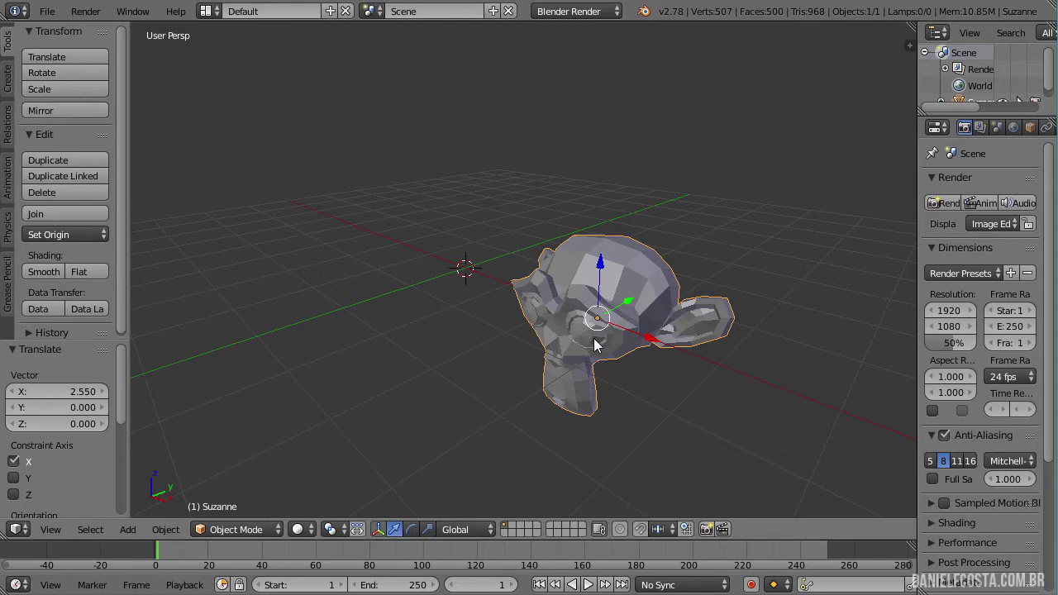
# - In Edit Mode, slide Suzanne's whole mesh along Y away from its origin
pyautogui.press('Tab')
pyautogui.press('a')
pyautogui.press('a')
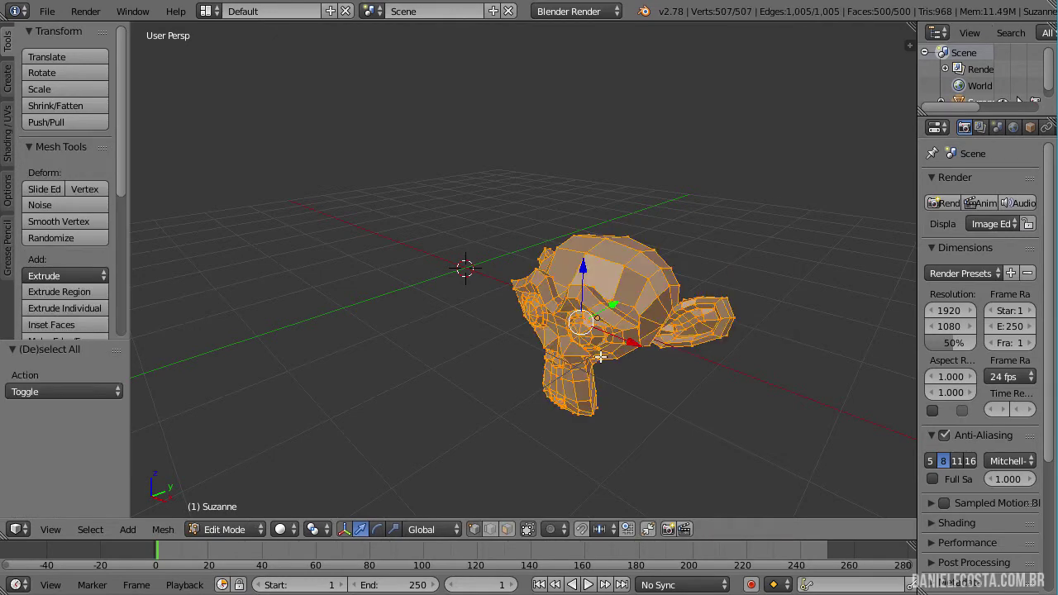
pyautogui.moveTo(601, 357); pyautogui.dragTo(573, 331, button='middle')
pyautogui.moveTo(593, 320); pyautogui.dragTo(732, 232)
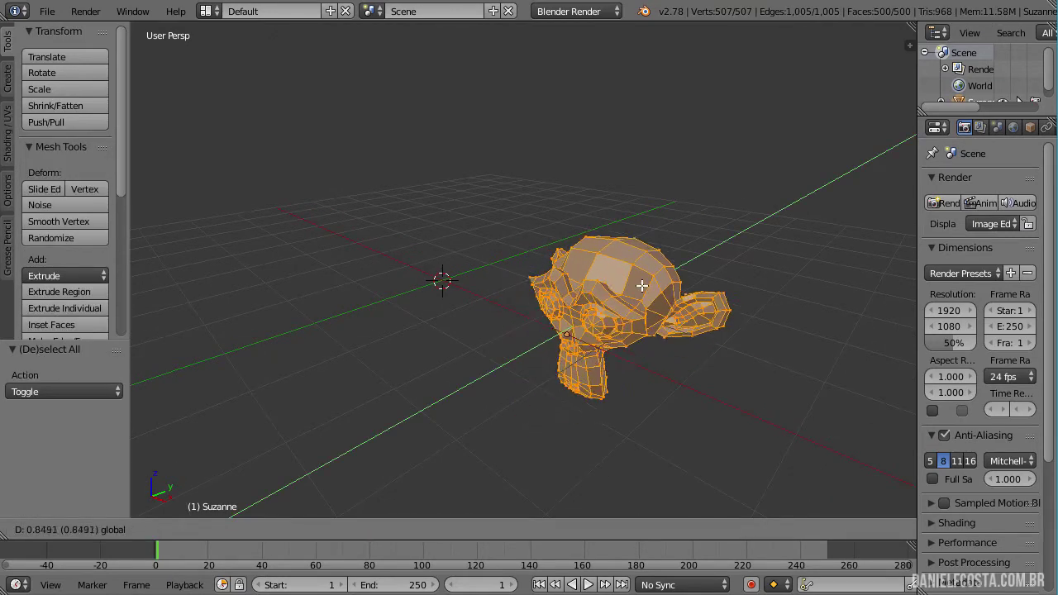
pyautogui.press('Tab')
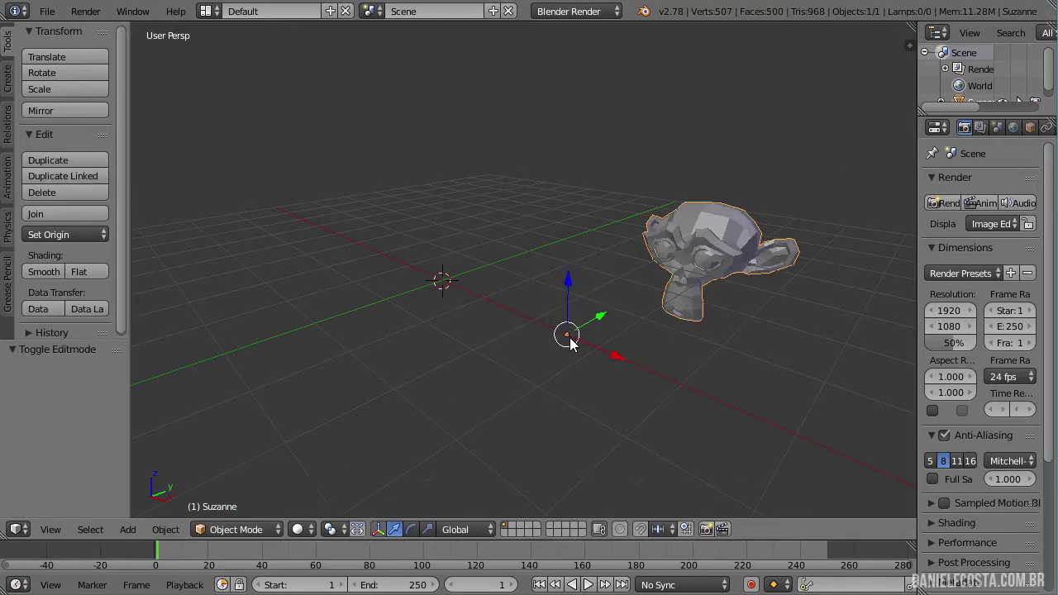
# - Start and cancel a move and a rotation of the Suzanne object
pyautogui.press('g')
pyautogui.rightClick(564, 339)
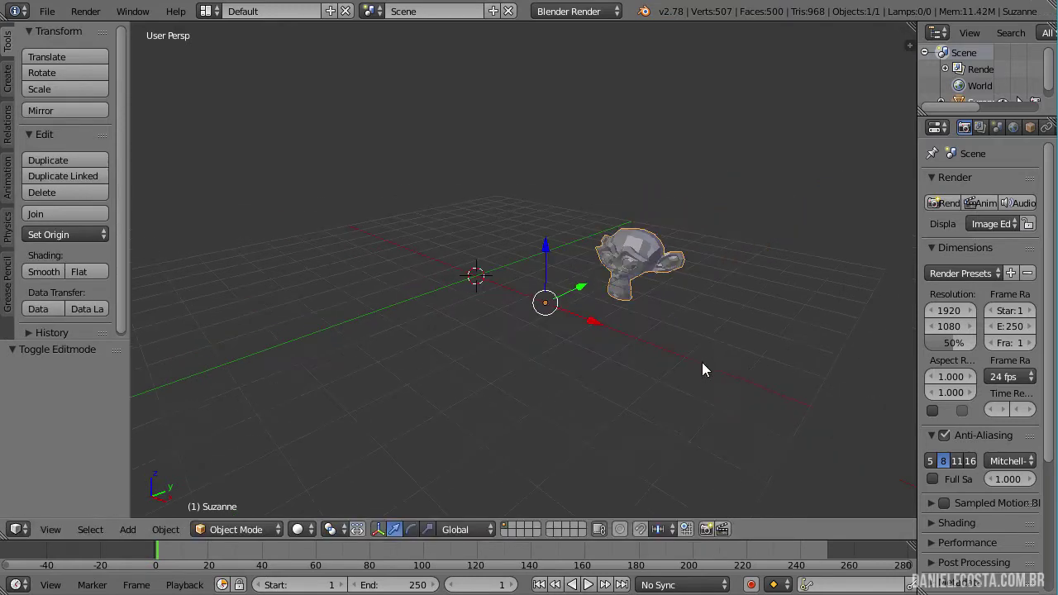
pyautogui.press('r')
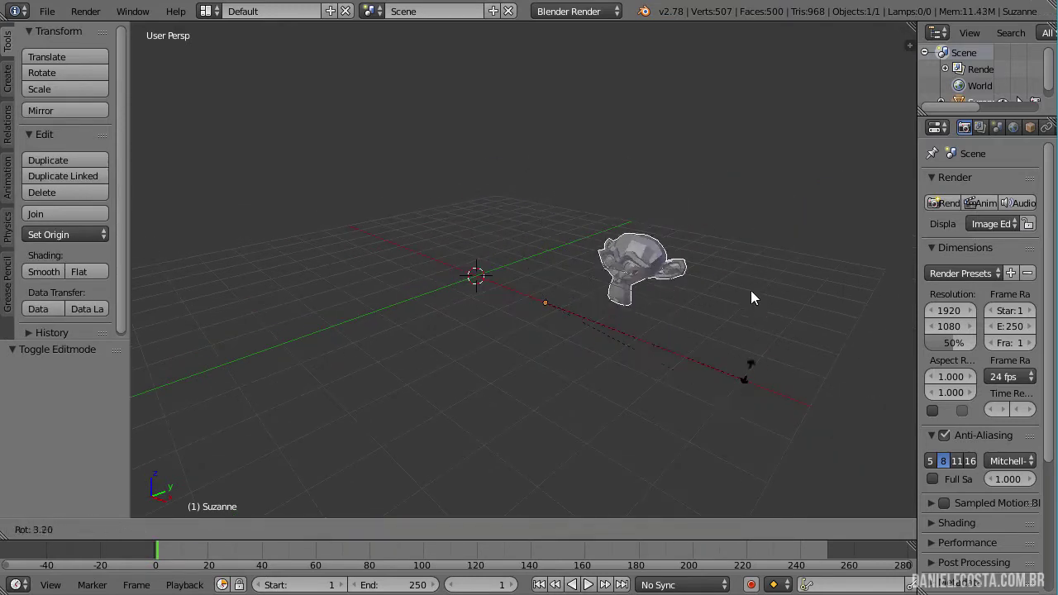
pyautogui.rightClick(759, 285)
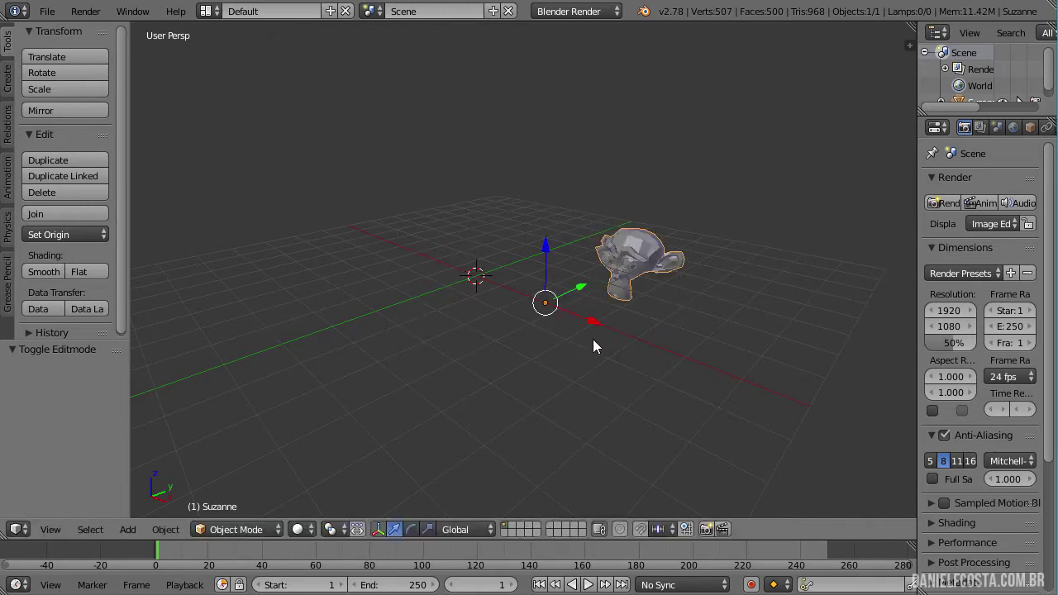
# - Move the mesh back -3.5143 along Y onto its origin and return to Object Mode
pyautogui.press('Tab')
pyautogui.press('Tab')
pyautogui.press('Tab')
pyautogui.press('g')
pyautogui.press('y')
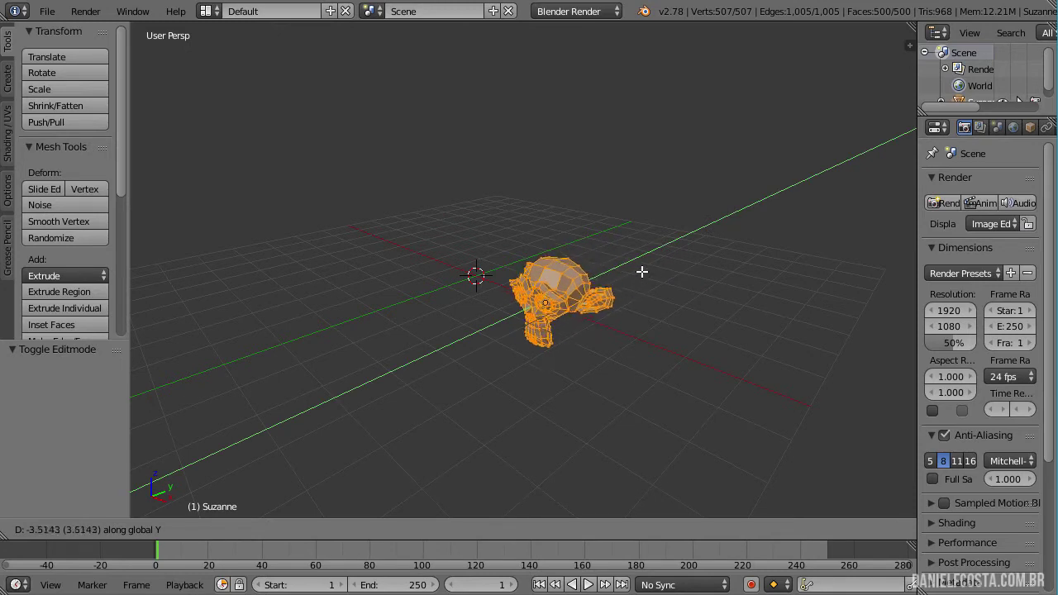
pyautogui.click(628, 278)
pyautogui.press('Tab')
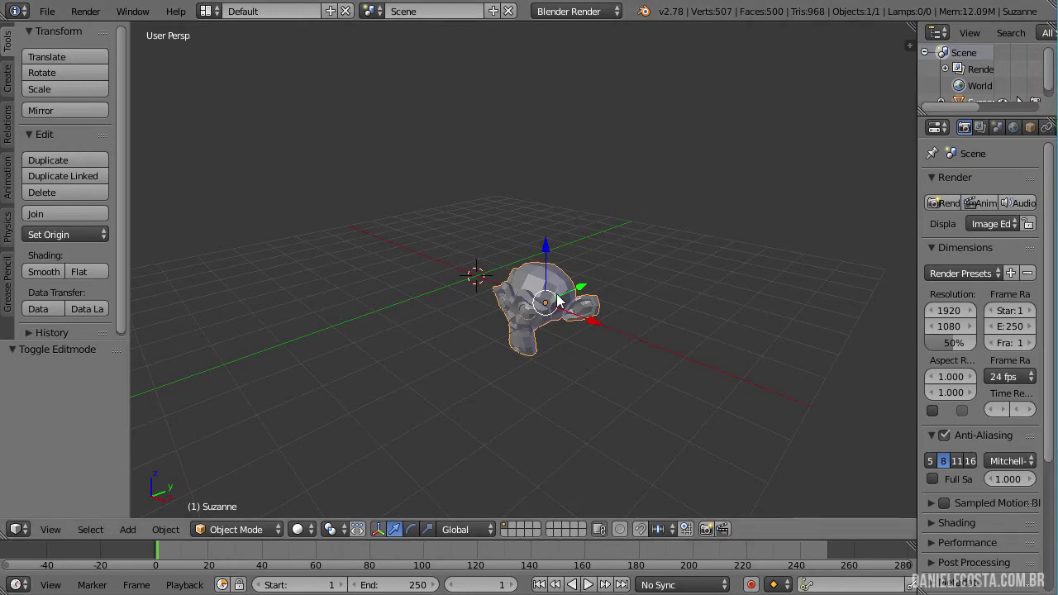
# - In Edit Mode, select all and delete every Suzanne vertex
pyautogui.scroll(2, 612, 273)
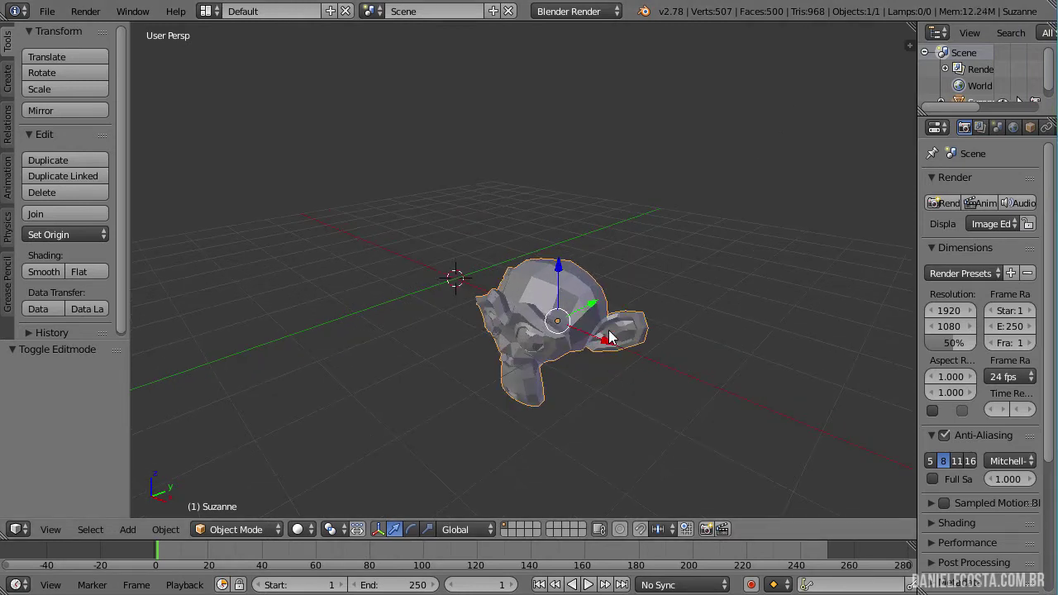
pyautogui.press('Tab')
pyautogui.press('a')
pyautogui.press('a')
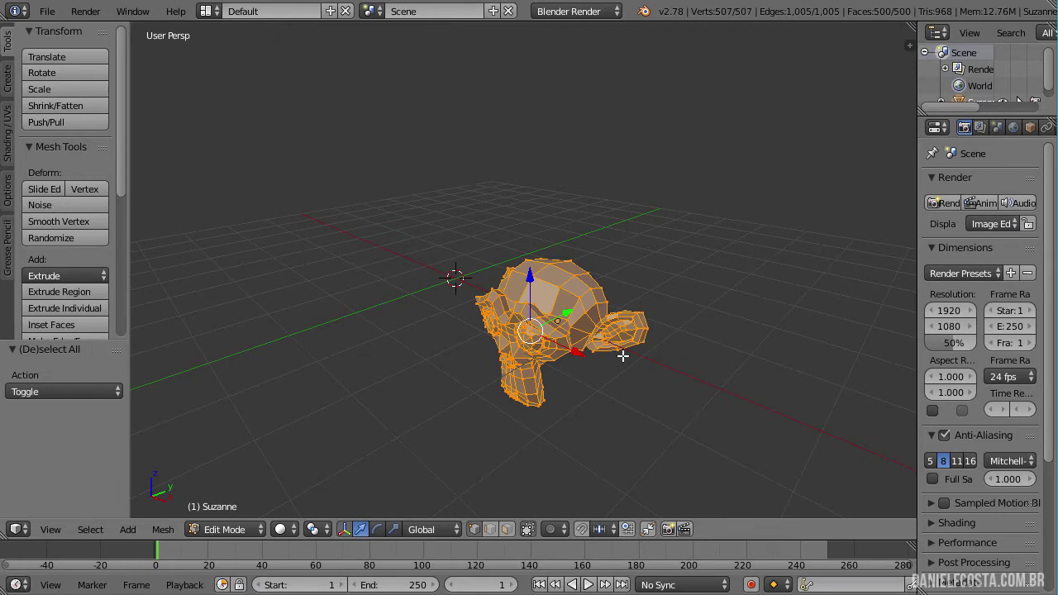
pyautogui.press('x')
pyautogui.click(622, 356)
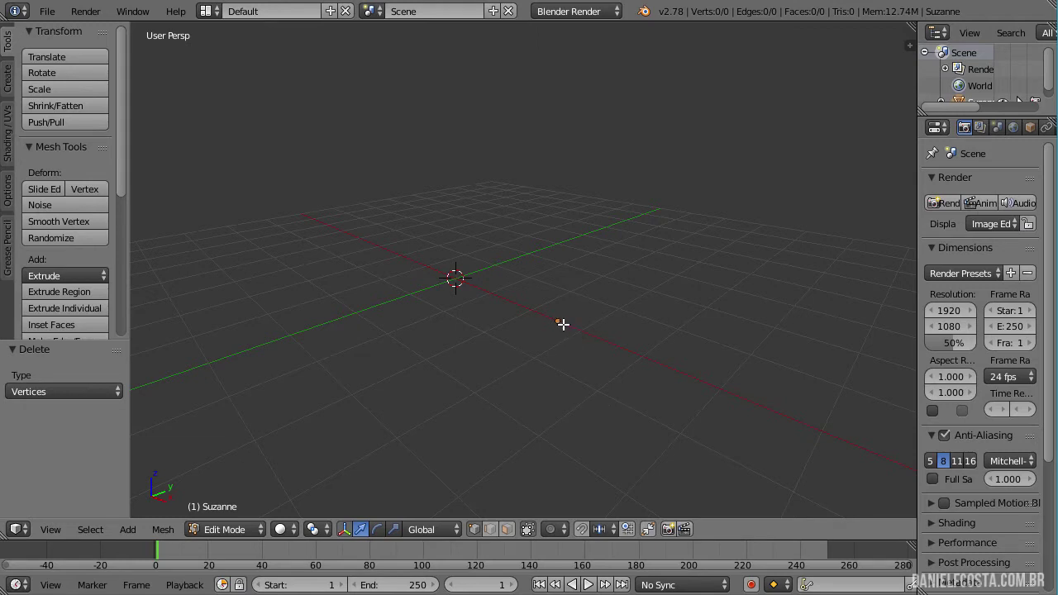
# - Return to Object Mode, reselect the empty object, and test a cancelled move and rotation
pyautogui.click(225, 530)
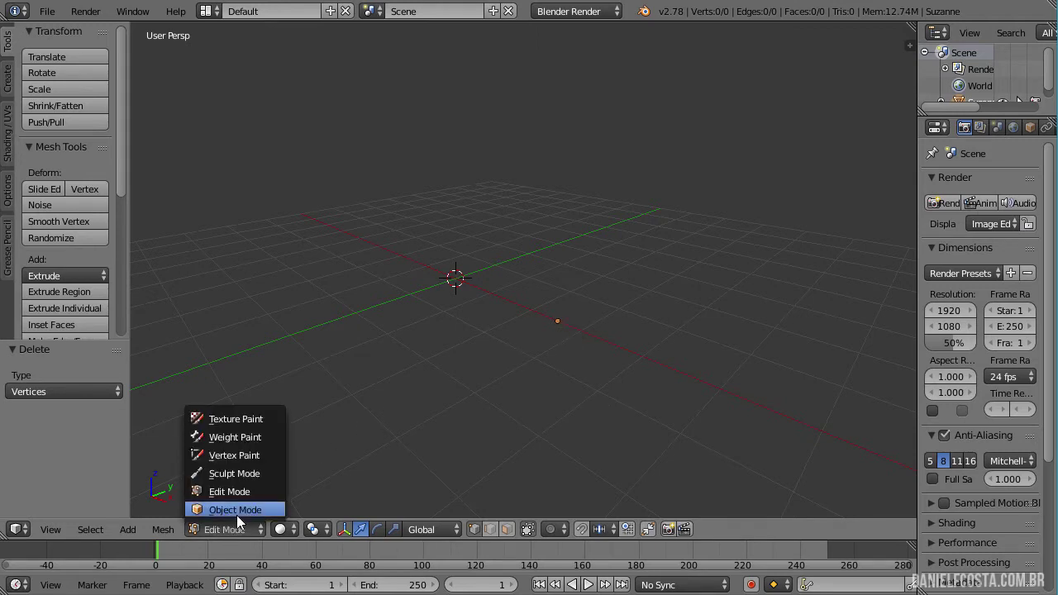
pyautogui.click(236, 512)
pyautogui.press('a')
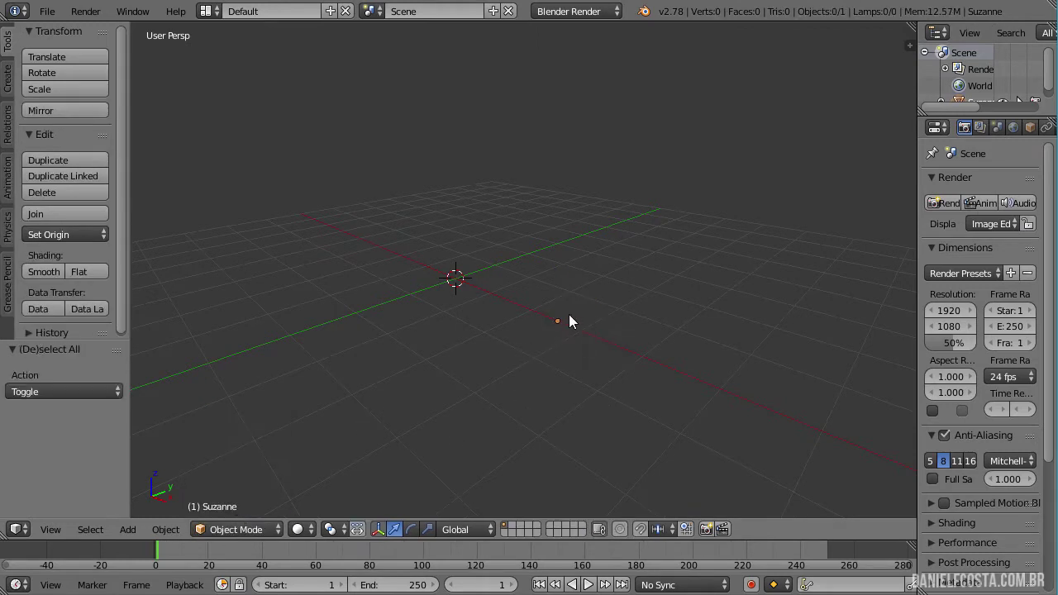
pyautogui.rightClick(555, 323)
pyautogui.press('g')
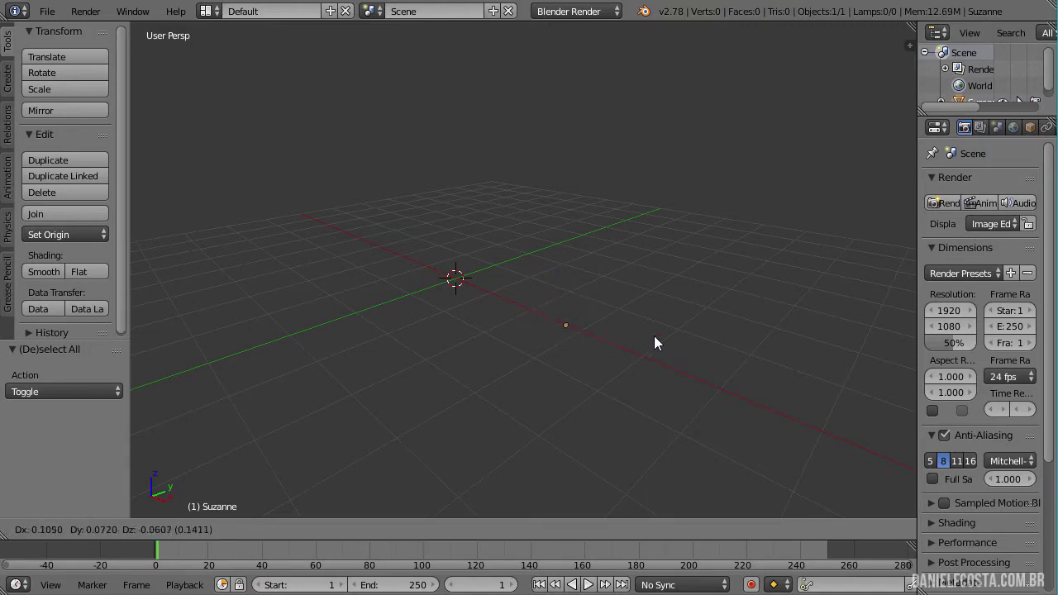
pyautogui.press('Escape')
pyautogui.press('r')
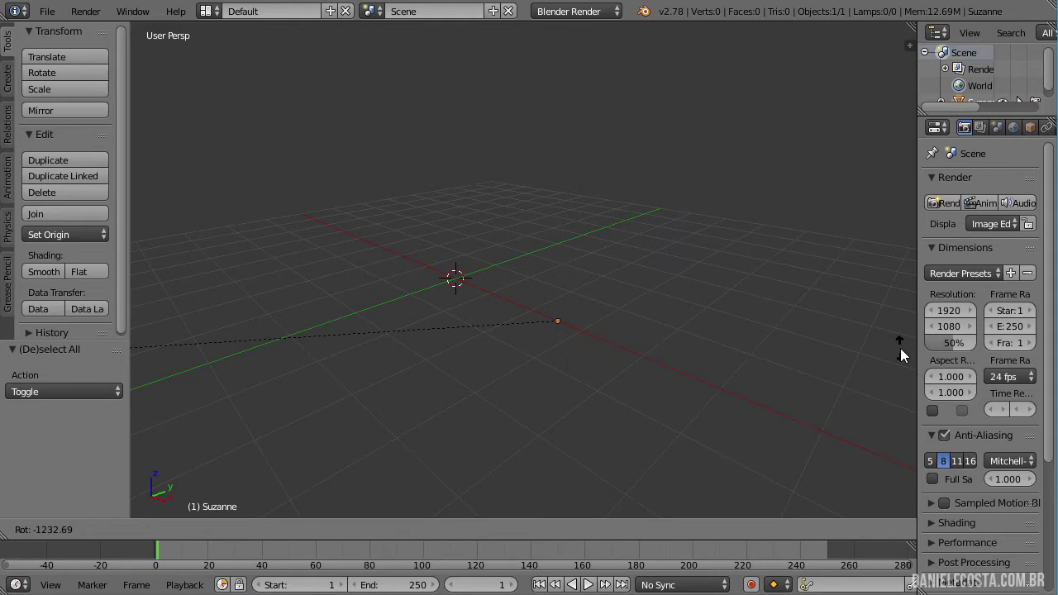
pyautogui.press('Escape')
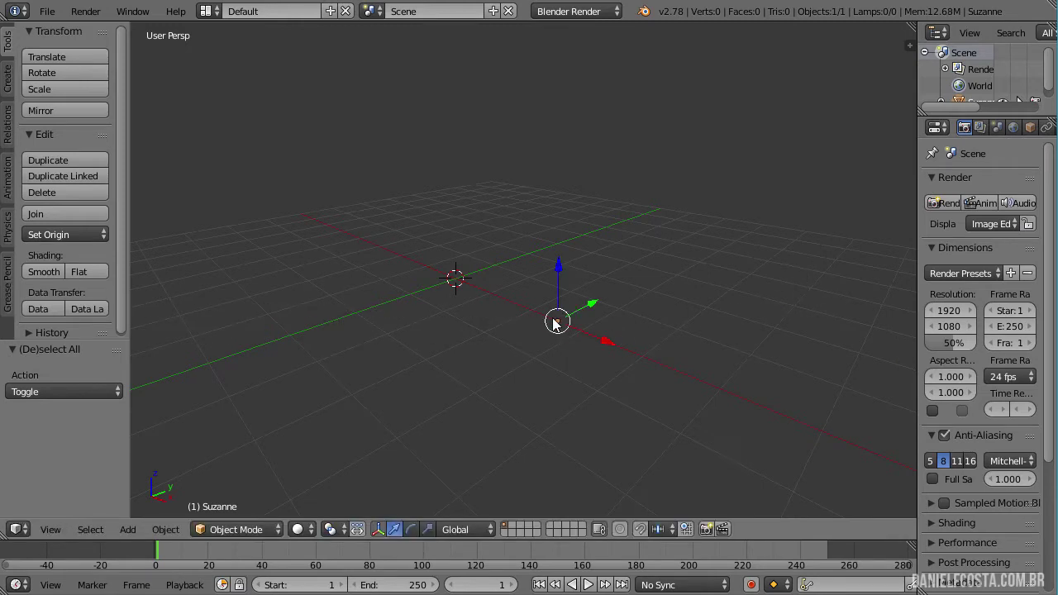
# - In Edit Mode, add a plane and move it 2.464 units along X
pyautogui.click(253, 529)
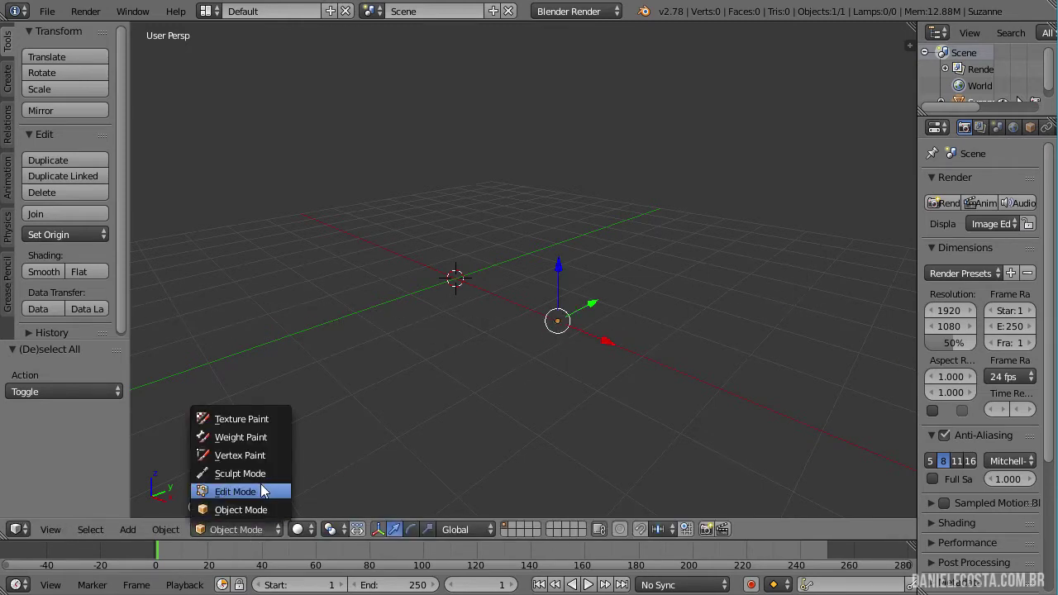
pyautogui.click(248, 491)
pyautogui.hotkey('shift', 'a')
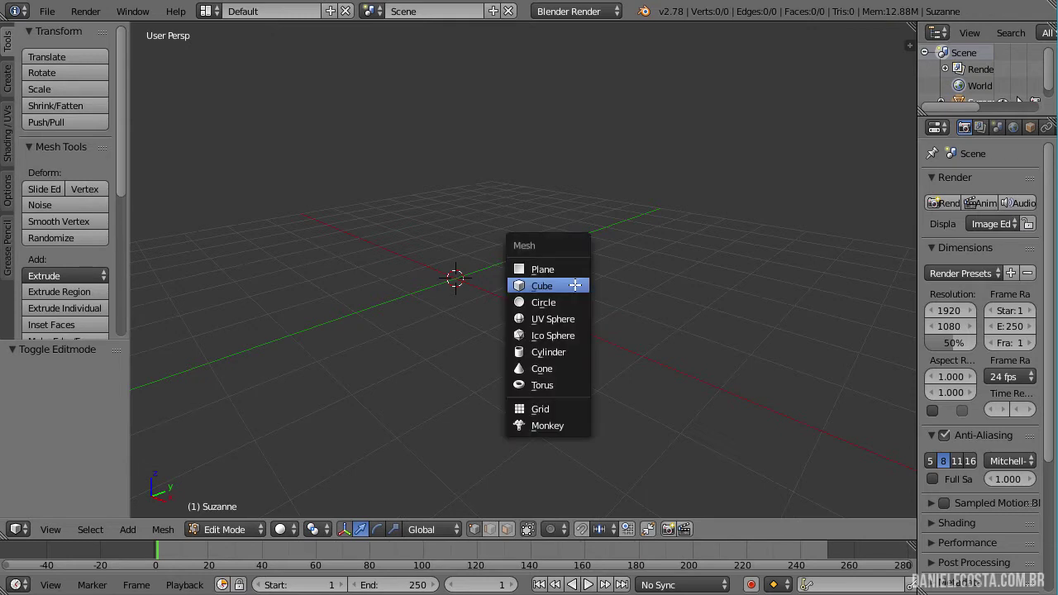
pyautogui.click(562, 268)
pyautogui.moveTo(491, 302); pyautogui.dragTo(578, 358)
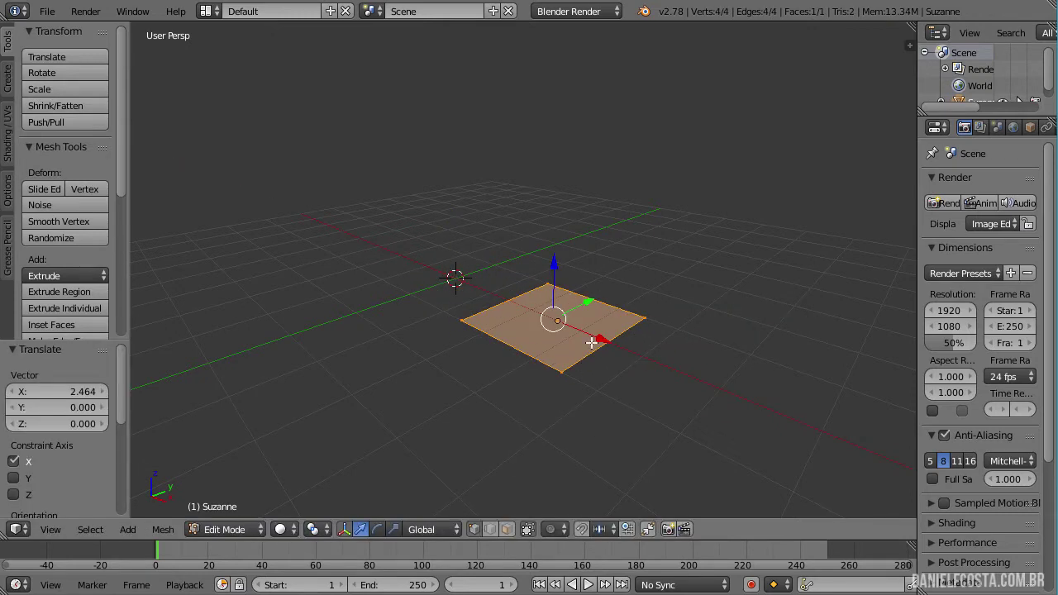
# - Delete the whole object in Object Mode and bring up the Add menu
pyautogui.press('Tab')
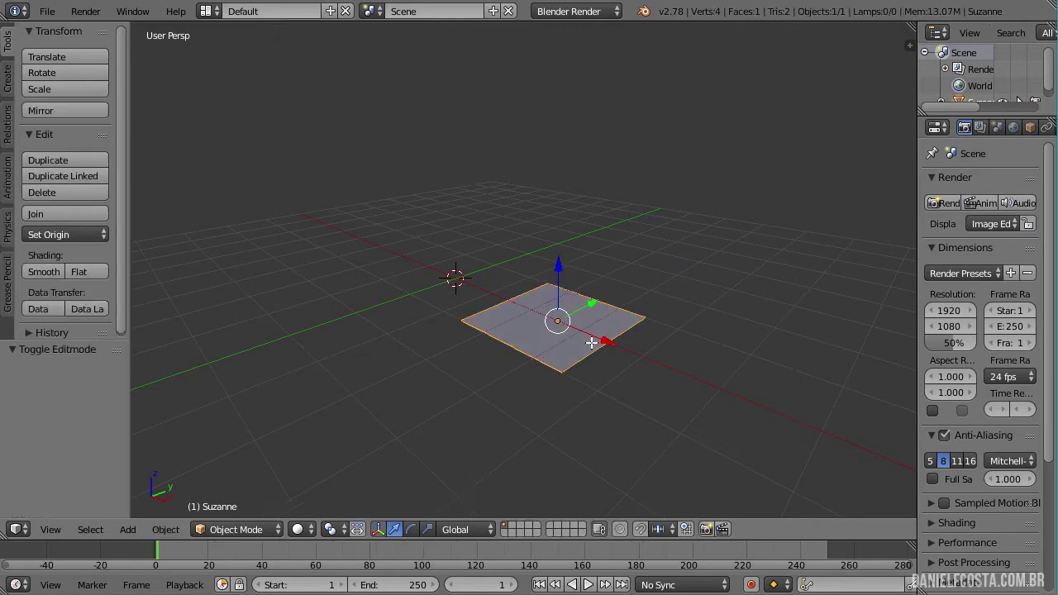
pyautogui.press('x')
pyautogui.click(591, 342)
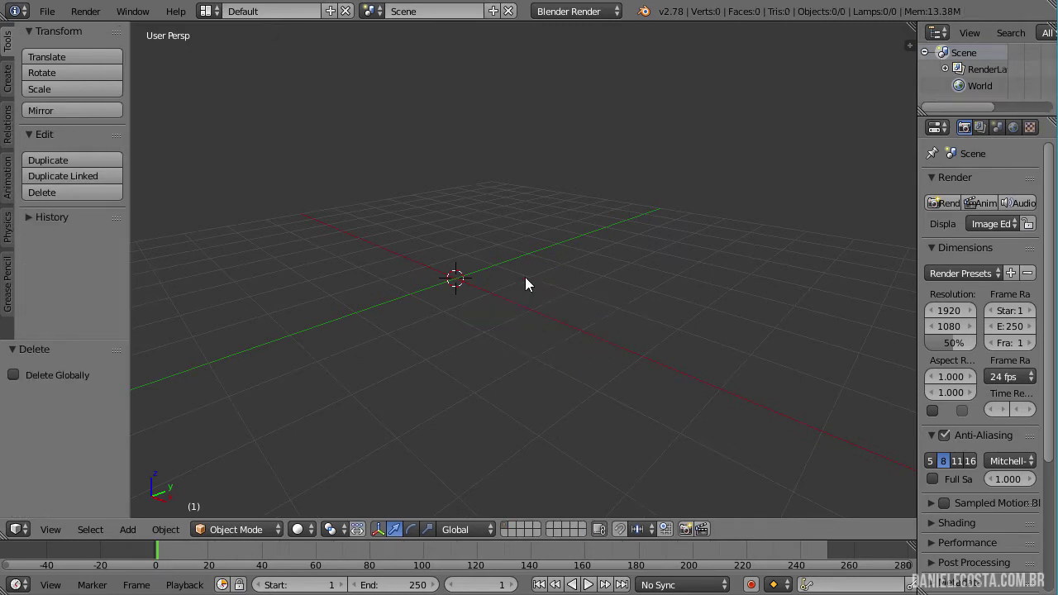
pyautogui.hotkey('shift', 'a')
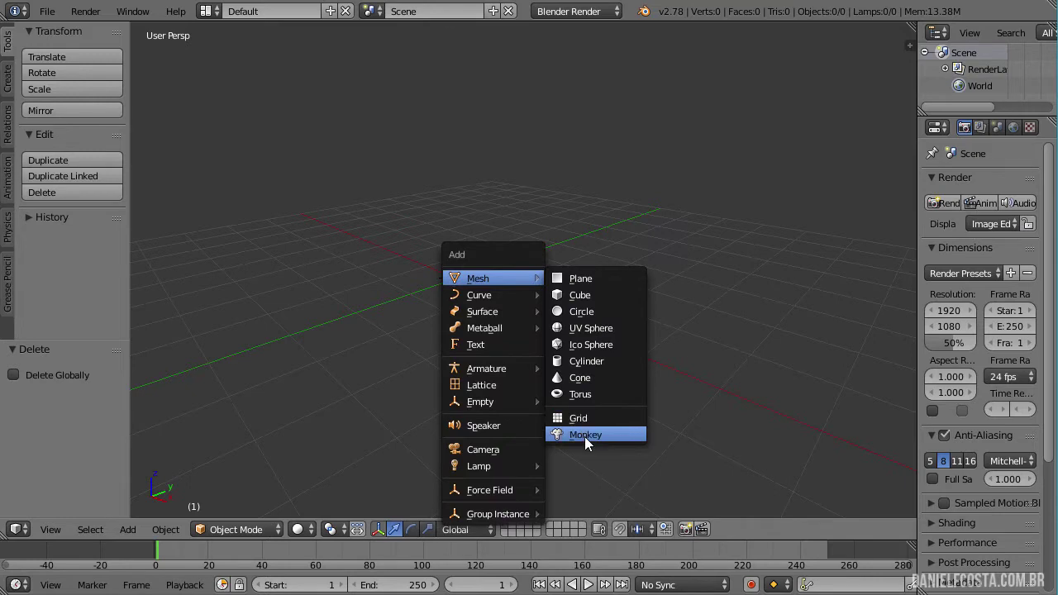
# - Add a Monkey mesh and offset its geometry along Y away from the world-centre origin
pyautogui.click(584, 435)
pyautogui.moveTo(474, 263); pyautogui.dragTo(469, 337, button='middle')
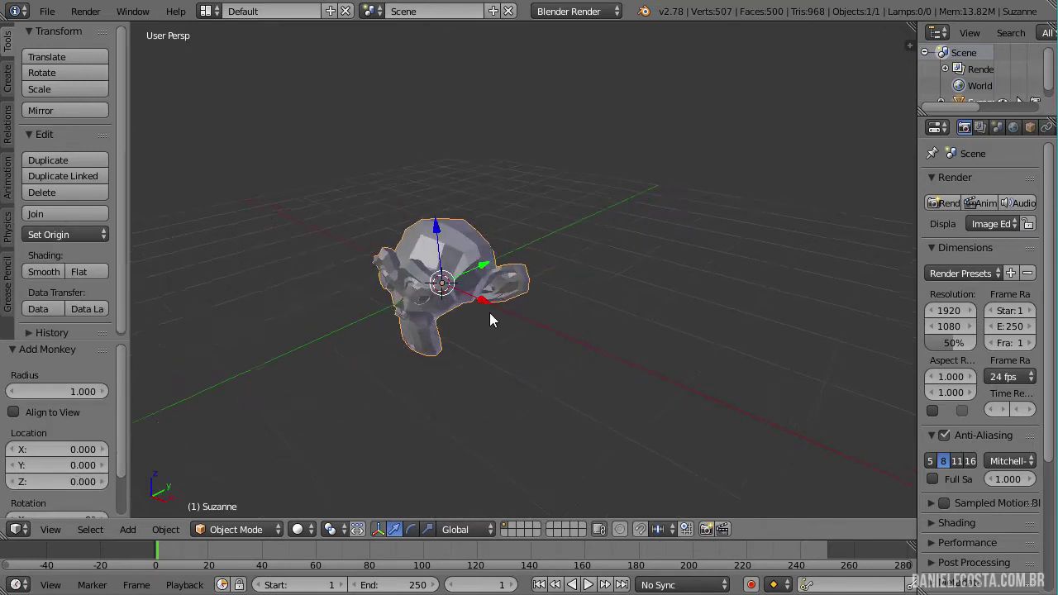
pyautogui.press('Tab')
pyautogui.press('g')
pyautogui.press('y')
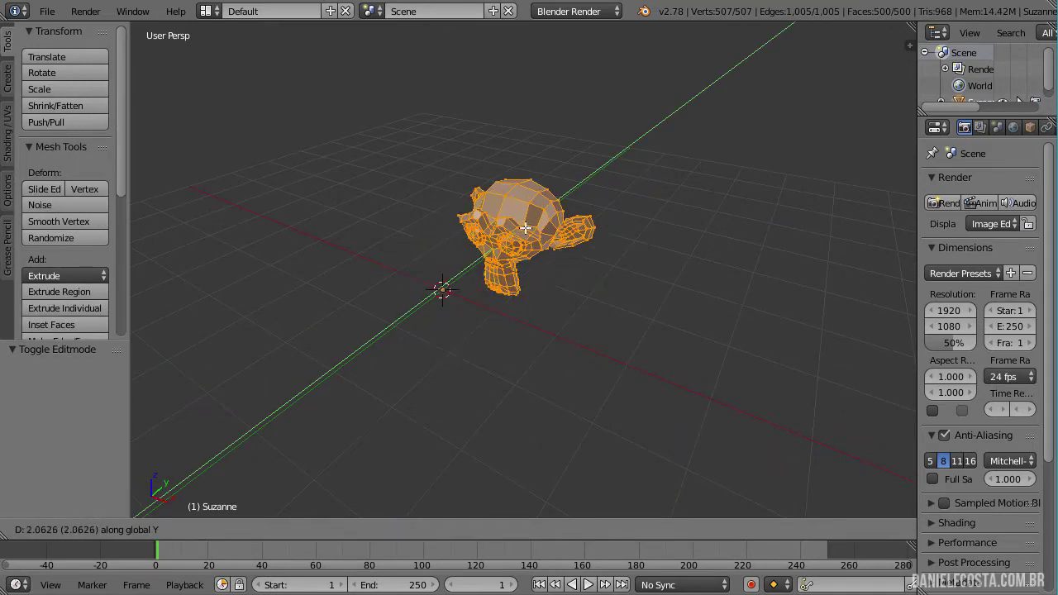
pyautogui.click(537, 218)
pyautogui.press('Tab')
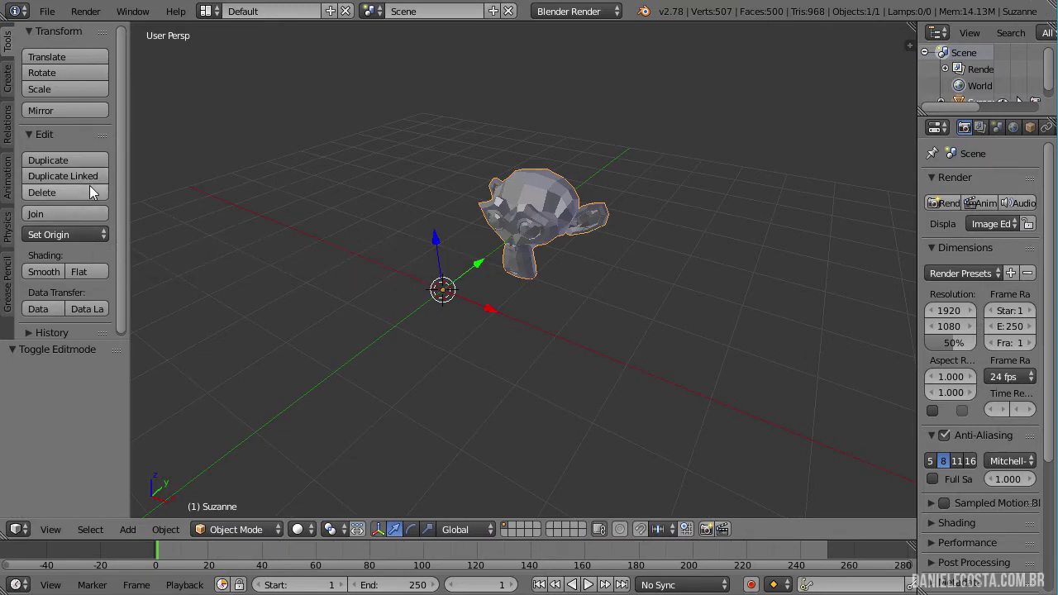
pyautogui.click(97, 235)
# - Try Geometry to Origin and Origin to Geometry, undoing each so the offset remains
pyautogui.click(74, 231)
pyautogui.click(81, 249)
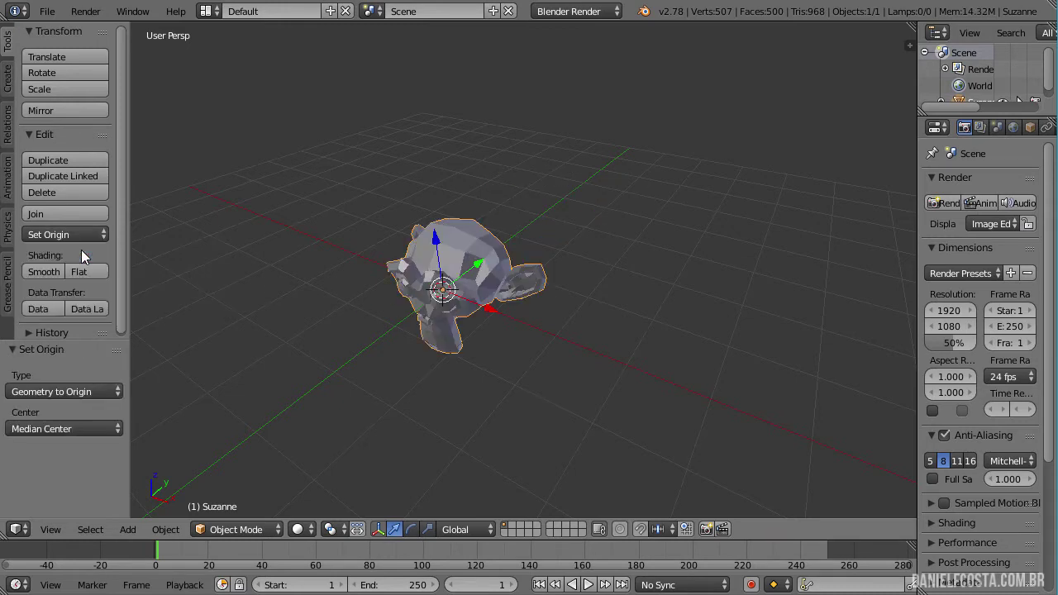
pyautogui.hotkey('ctrl', 'z')
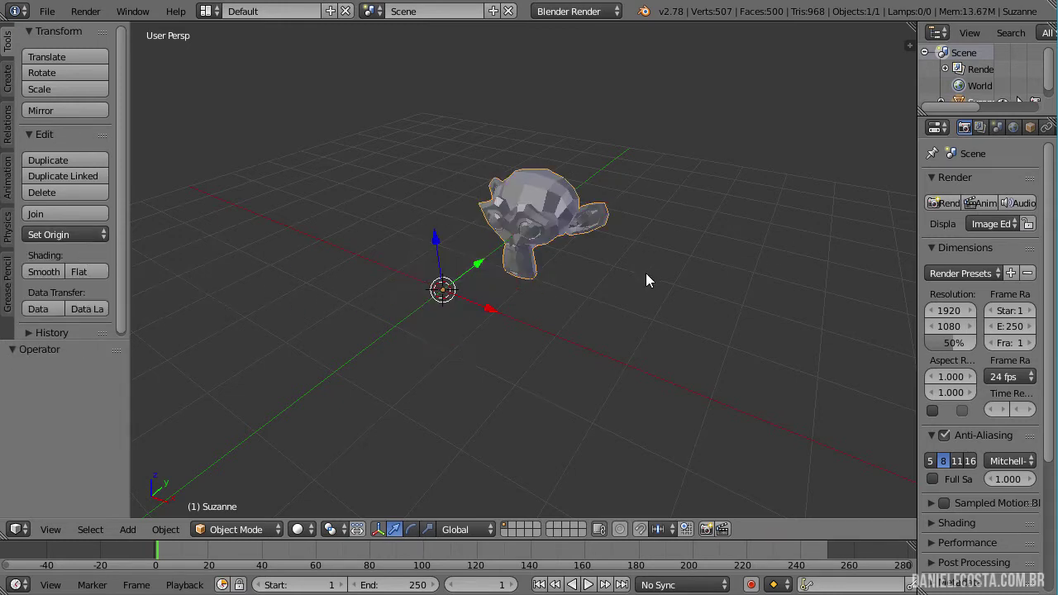
pyautogui.click(72, 234)
pyautogui.hotkey('shift', 'ctrl', 'alt', 'c')
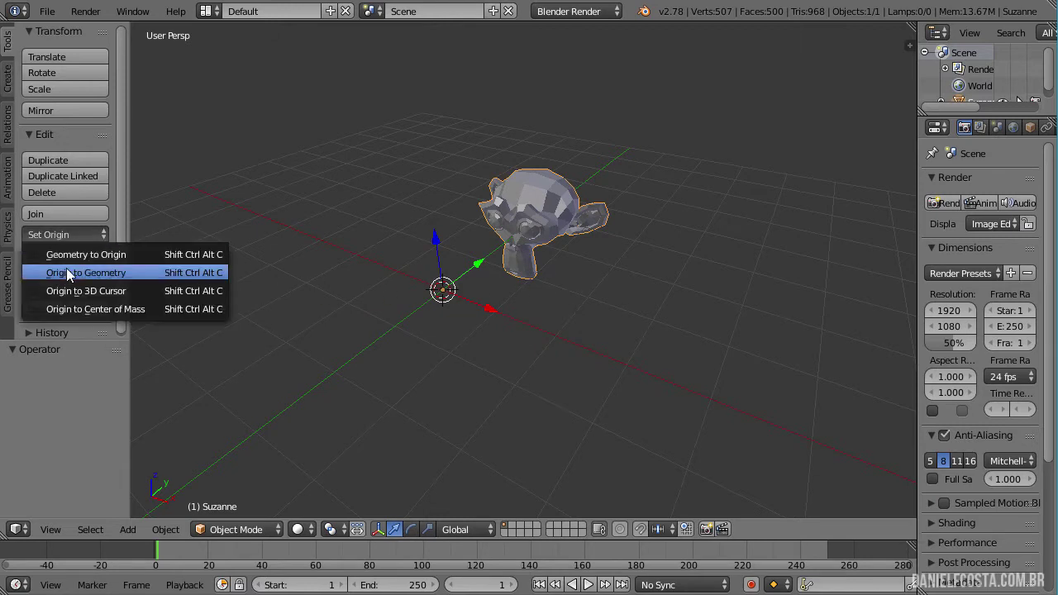
pyautogui.click(66, 268)
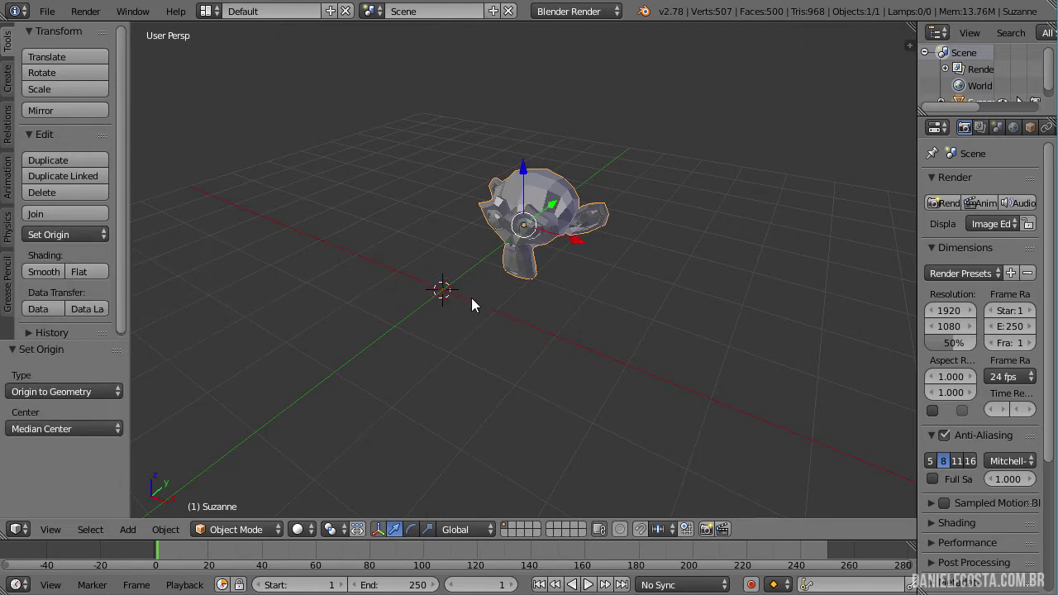
pyautogui.hotkey('ctrl', 'z')
pyautogui.click(93, 233)
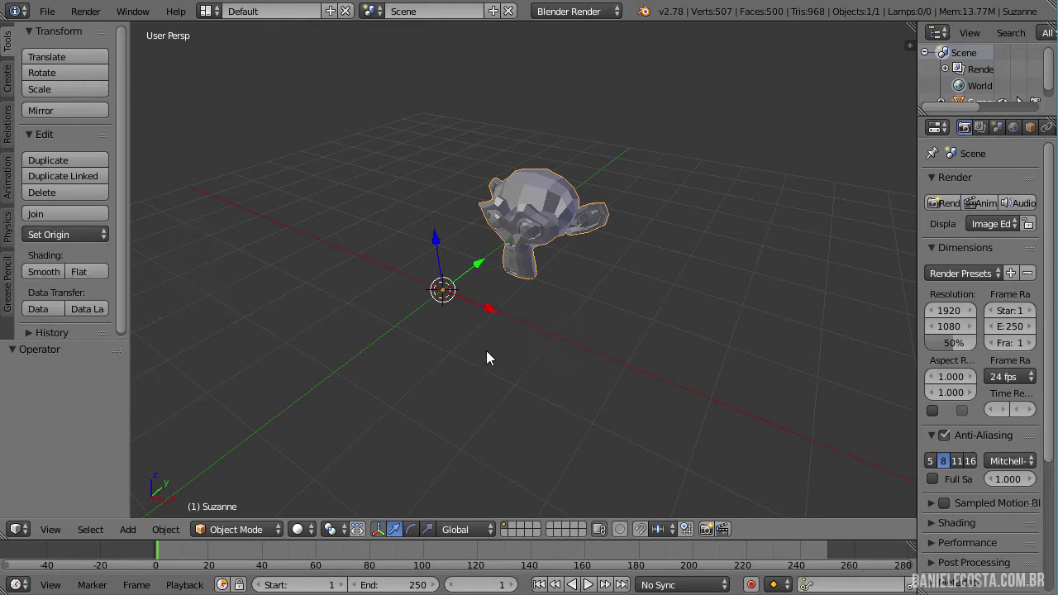
# - Move Suzanne along the X axis to 3.630
pyautogui.press('g')
pyautogui.press('x')
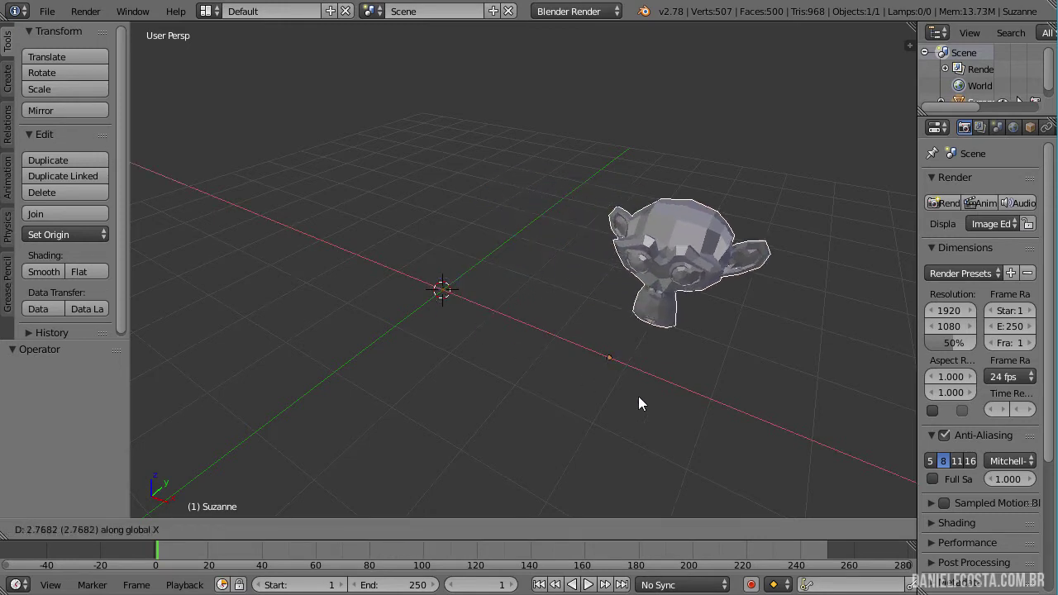
pyautogui.click(673, 405)
pyautogui.click(549, 315)
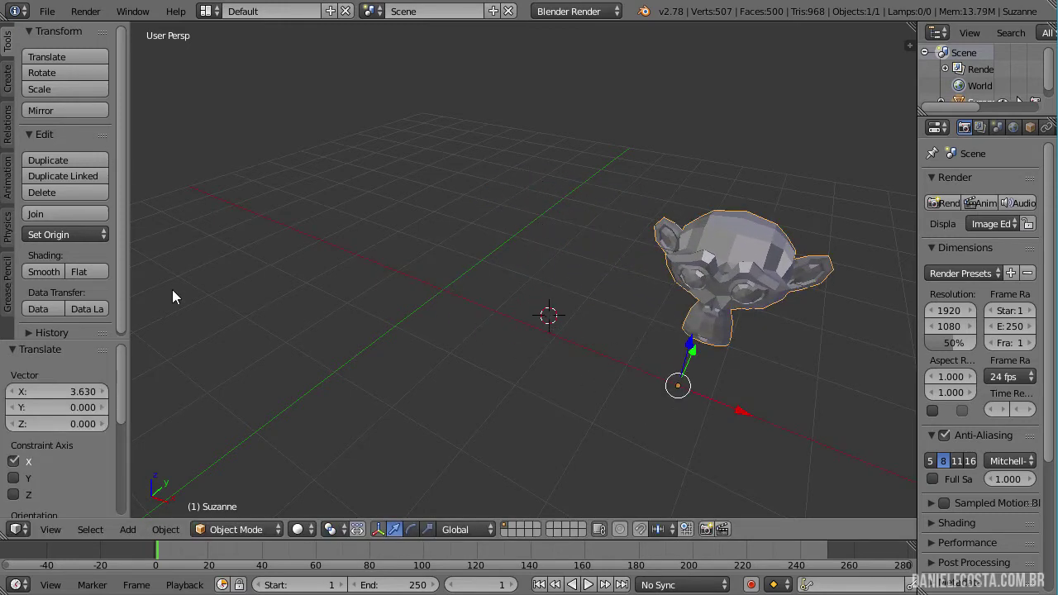
# - Try Origin to 3D Cursor and undo it, then set Origin to Center of Mass
pyautogui.click(96, 236)
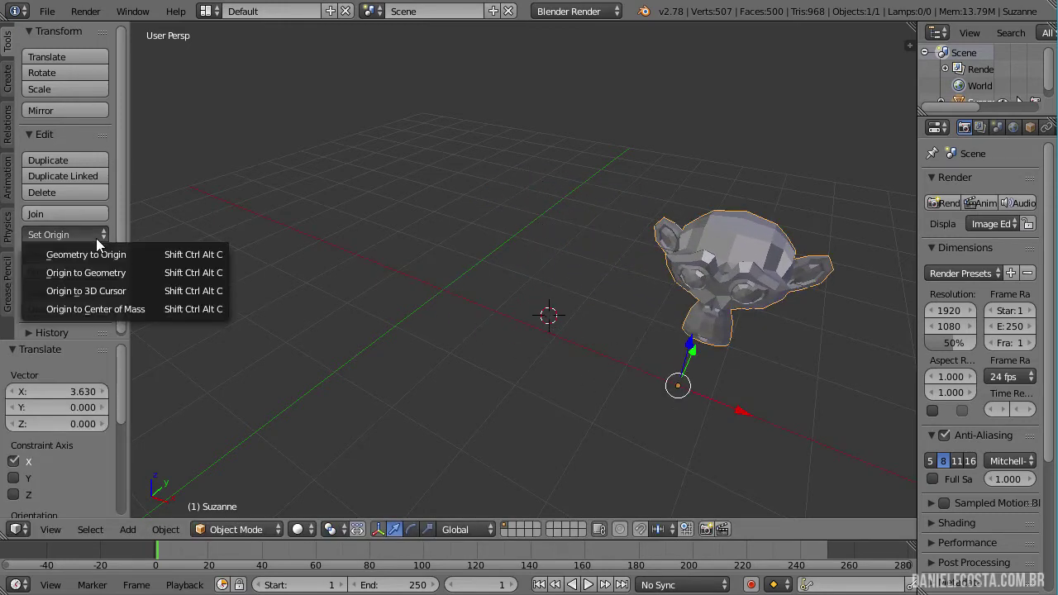
pyautogui.click(152, 290)
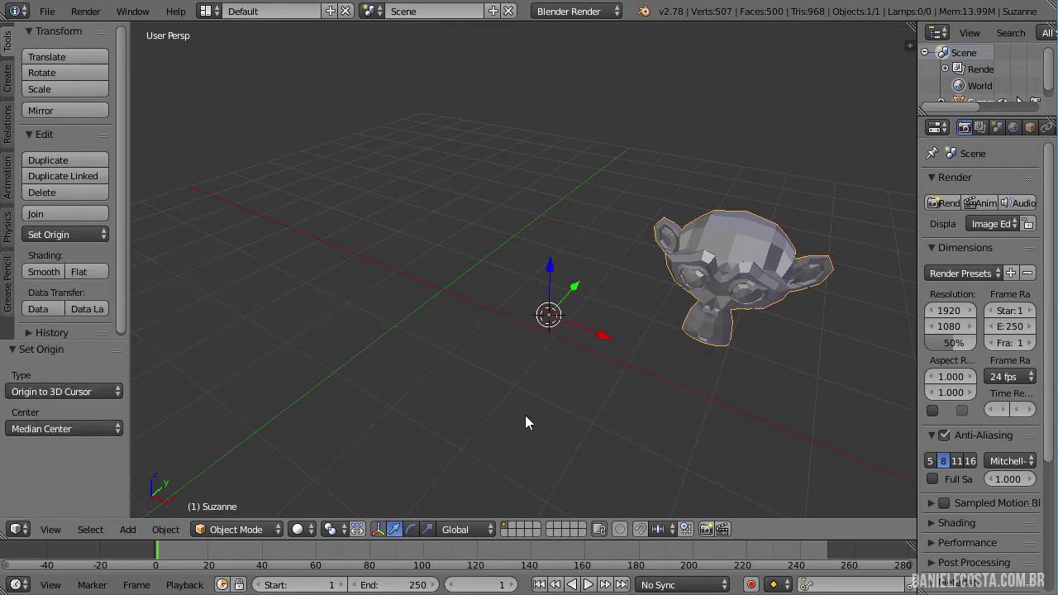
pyautogui.hotkey('ctrl', 'z')
pyautogui.click(70, 235)
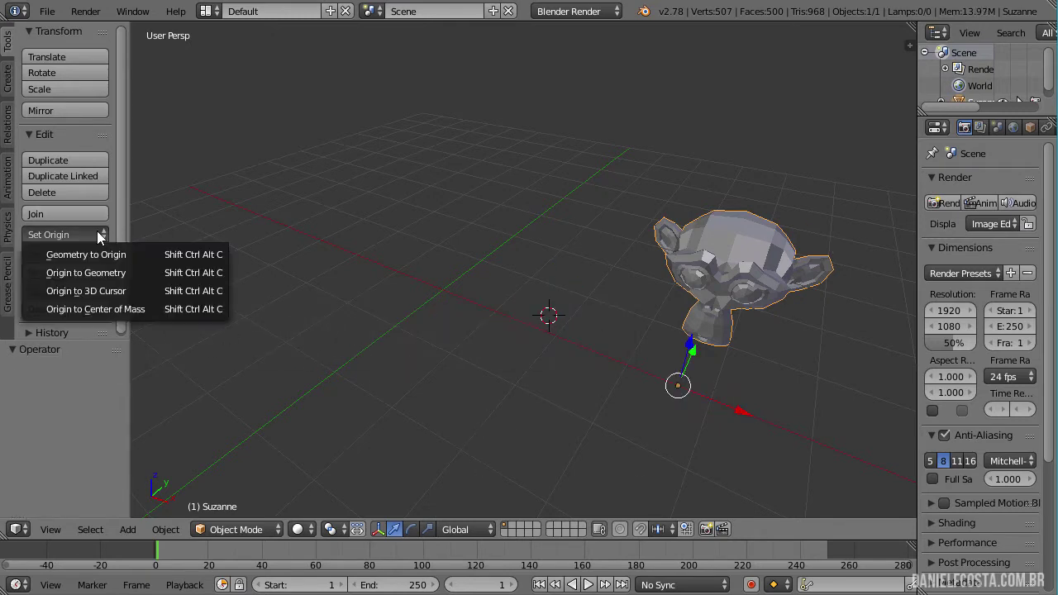
pyautogui.click(108, 309)
pyautogui.moveTo(703, 273)
pyautogui.mouseDown(button='middle')
pyautogui.moveTo(618, 177)
pyautogui.moveTo(608, 192)
pyautogui.moveTo(618, 225)
pyautogui.mouseUp(button='middle')
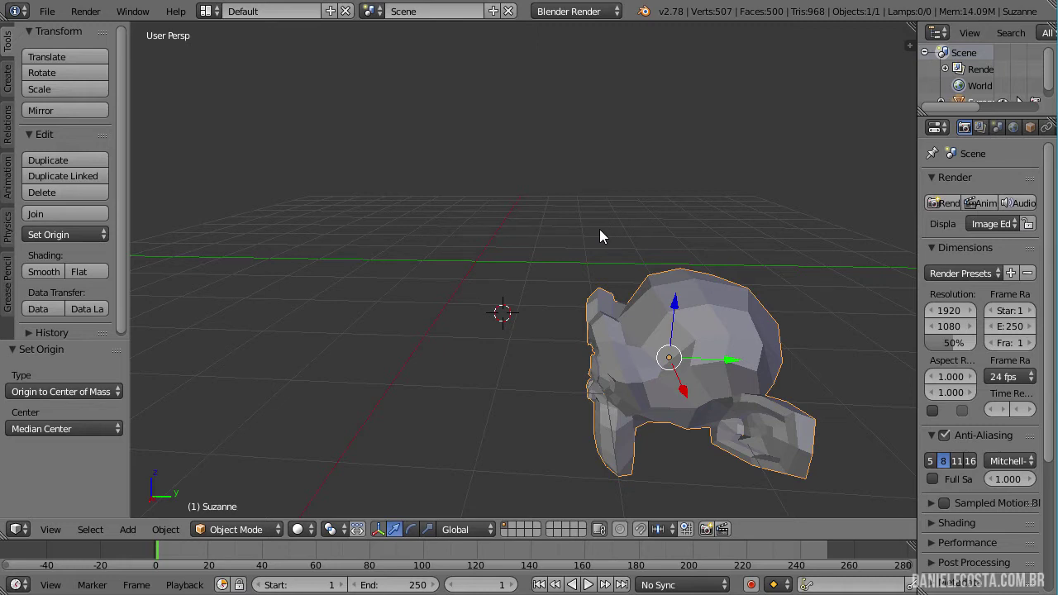
# - Snap the 3D cursor to Suzanne's origin with Cursor to Active, then enter Edit Mode
pyautogui.click(64, 235)
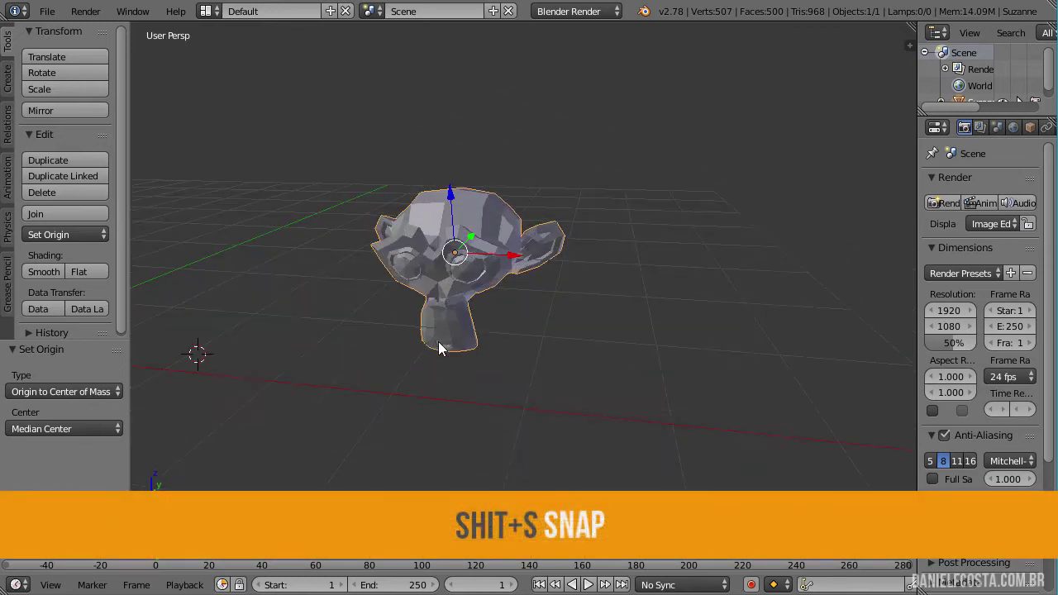
pyautogui.hotkey('shift', 's')
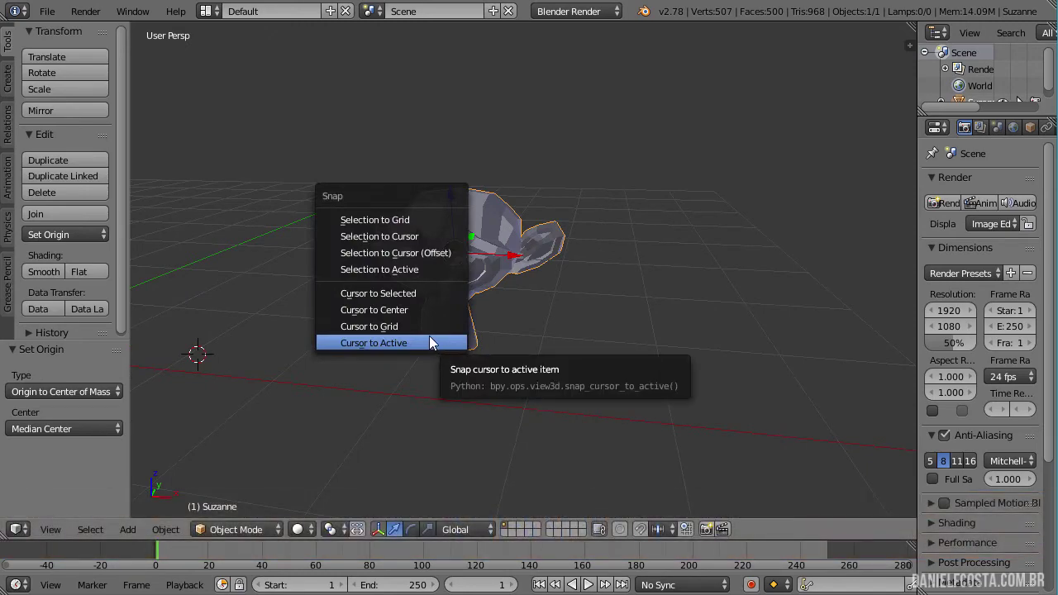
pyautogui.click(429, 342)
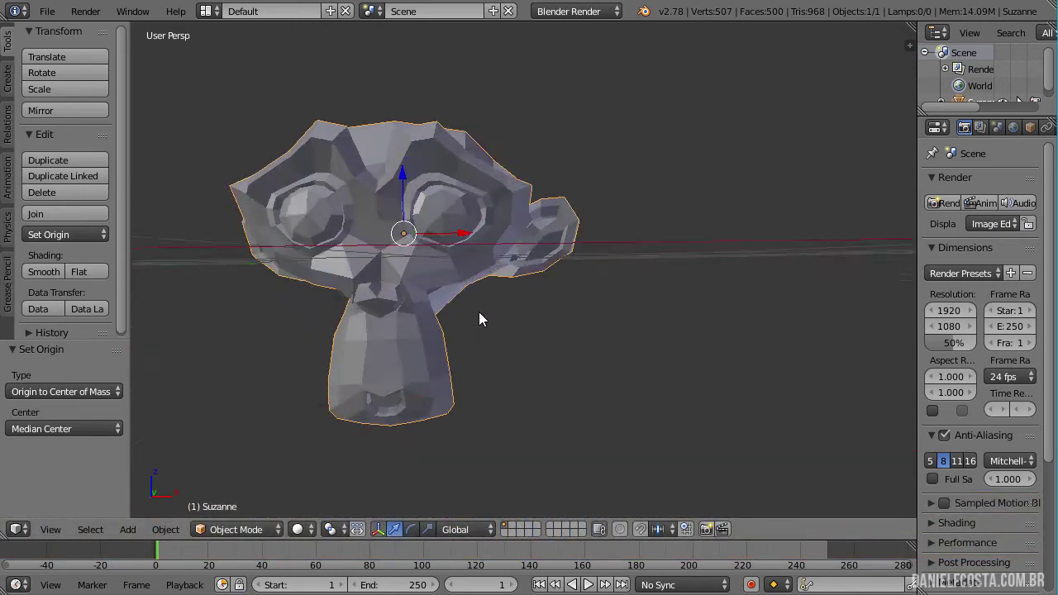
pyautogui.press('Tab')
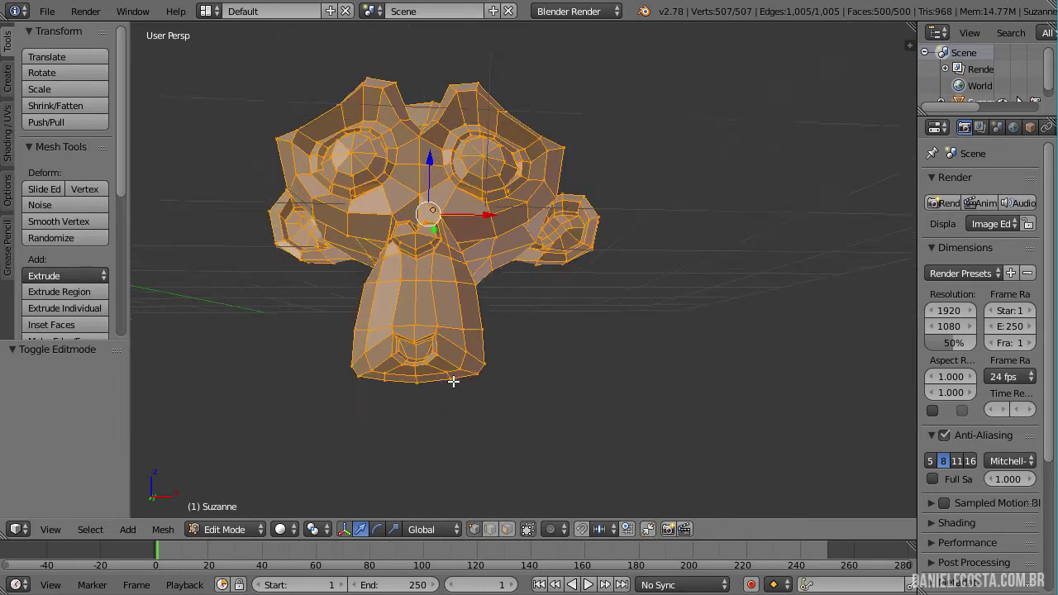
# - Select the chin's bottom vertex and snap the 3D cursor to it
pyautogui.press('a')
pyautogui.rightClick(435, 425)
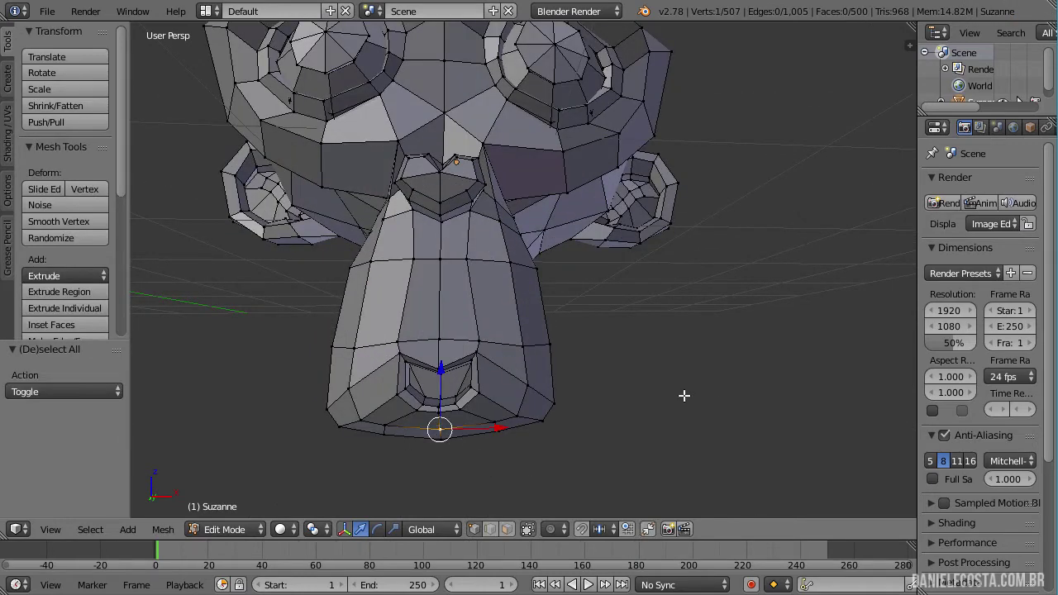
pyautogui.hotkey('shift', 's')
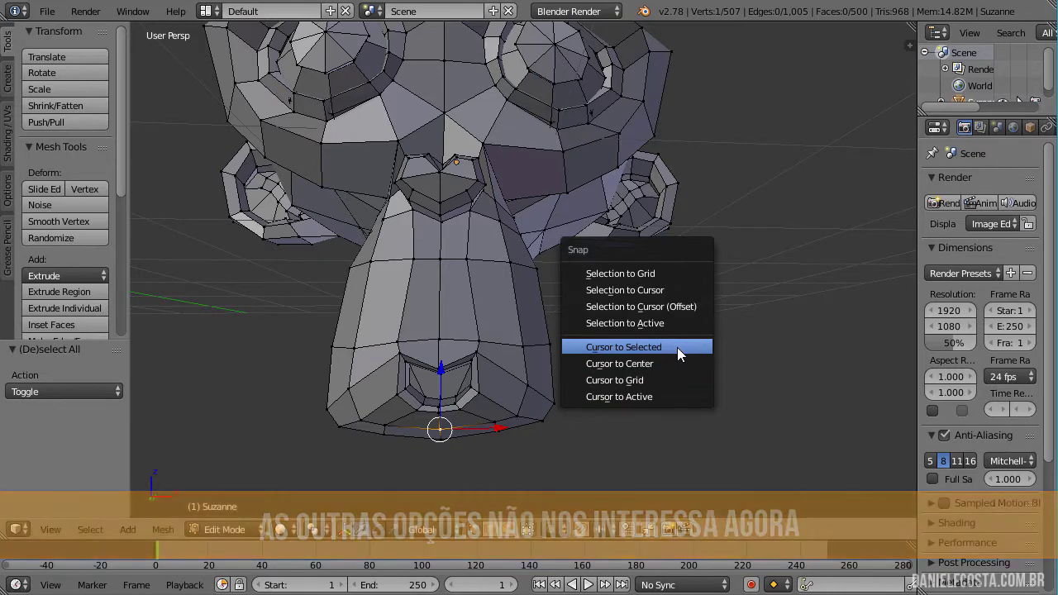
pyautogui.click(677, 347)
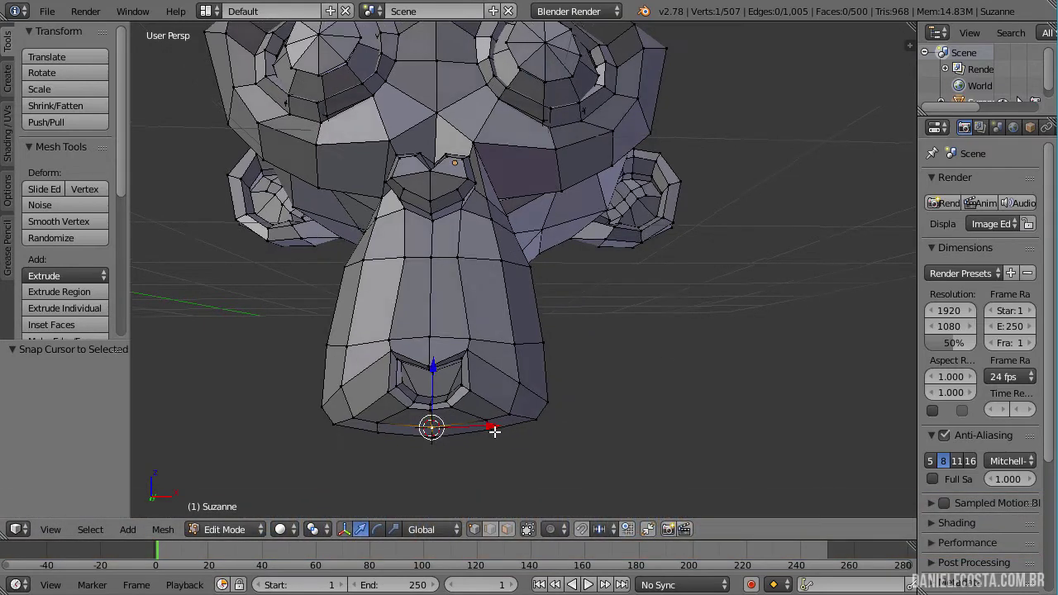
pyautogui.moveTo(522, 429); pyautogui.dragTo(468, 441, button='middle')
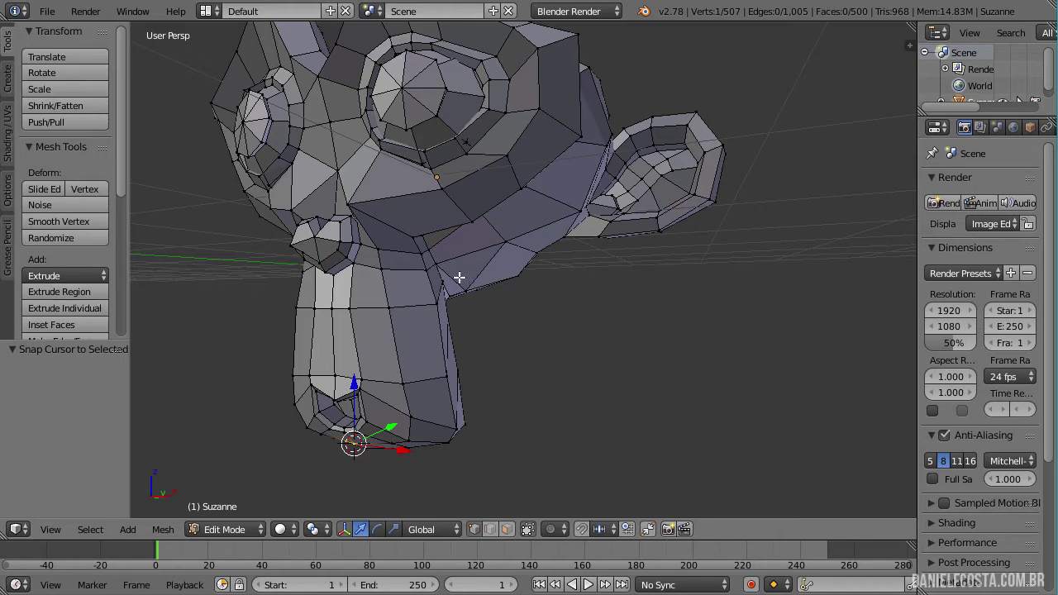
# - Set Suzanne's origin to the 3D cursor, test a rotation, and re-enter Edit Mode
pyautogui.press('Tab')
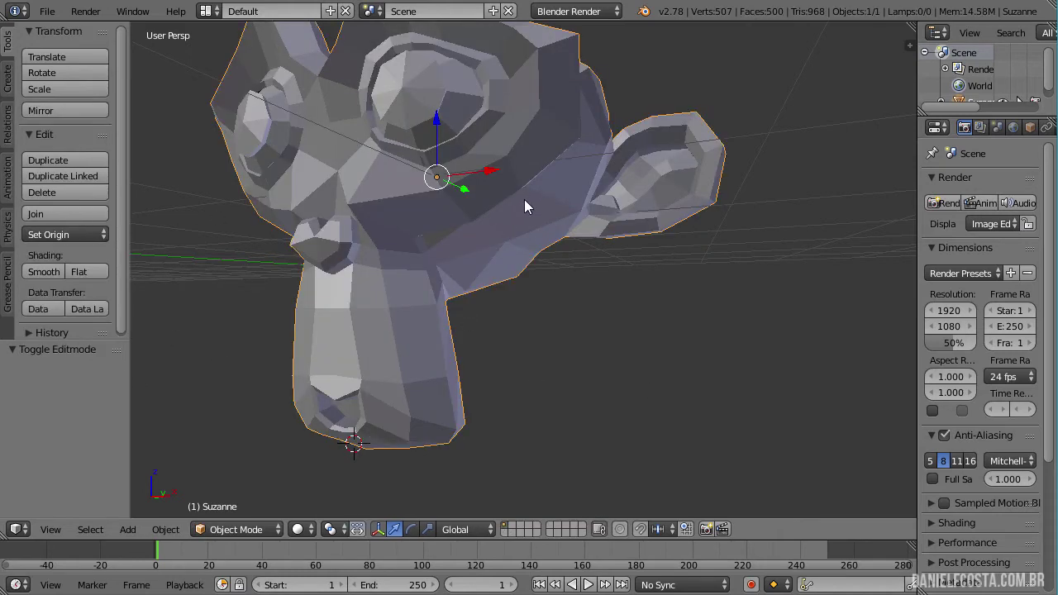
pyautogui.click(81, 234)
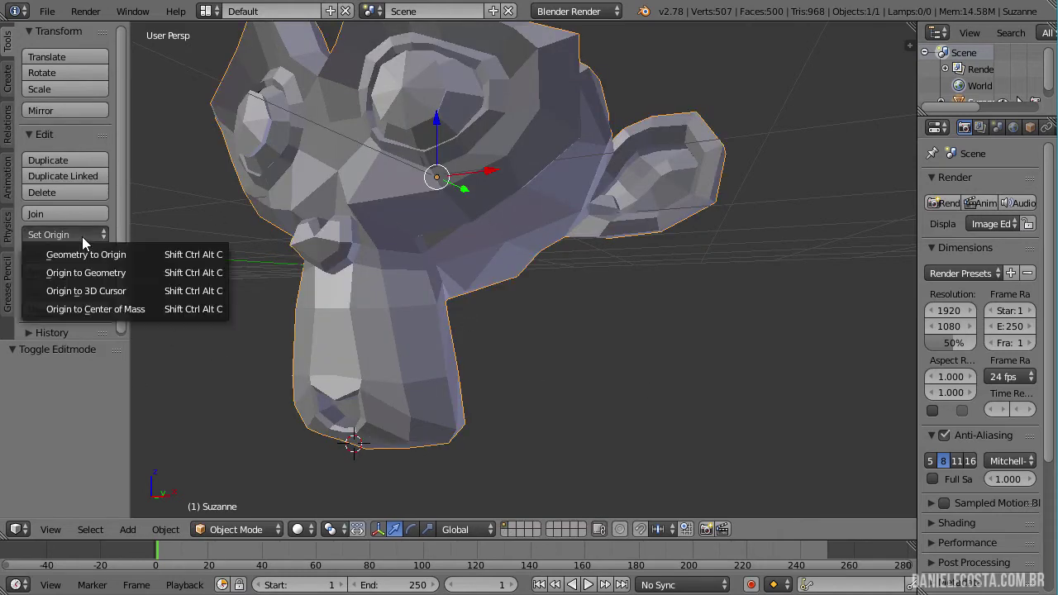
pyautogui.click(118, 296)
pyautogui.press('r')
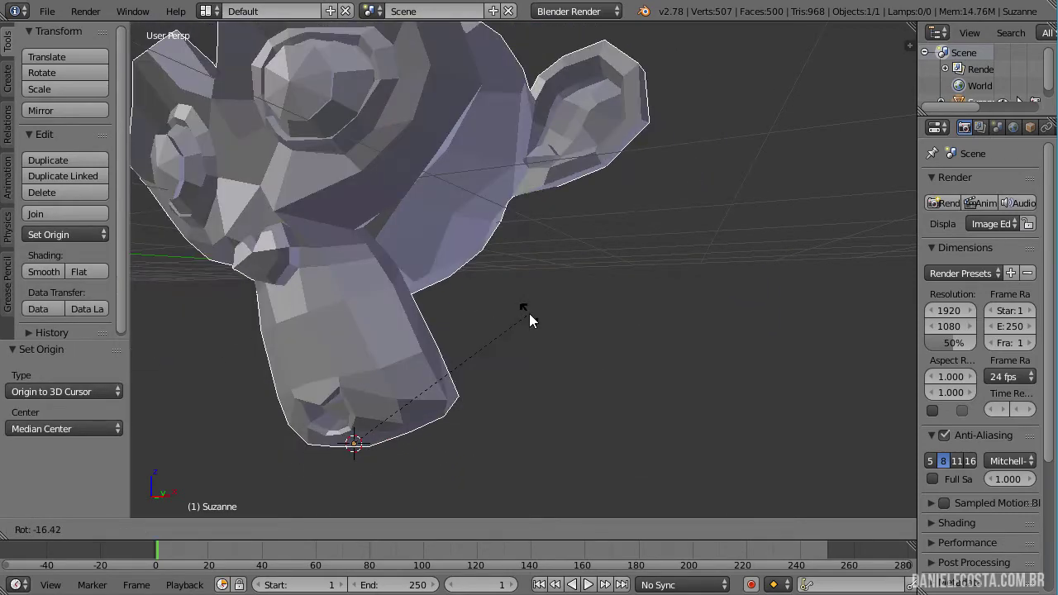
pyautogui.press('Escape')
pyautogui.press('Tab')
# - Select two vertices beside the ear and snap the 3D cursor to that edge
pyautogui.press('a')
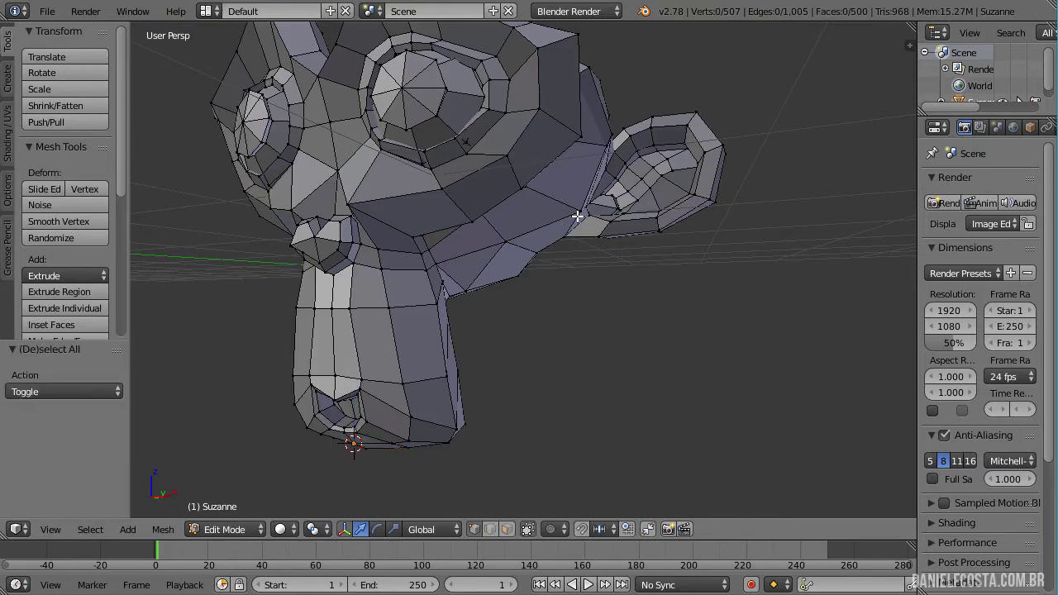
pyautogui.rightClick(580, 211)
pyautogui.keyDown('shift'); pyautogui.rightClick(597, 143); pyautogui.keyUp('shift')
pyautogui.hotkey('shift', 's')
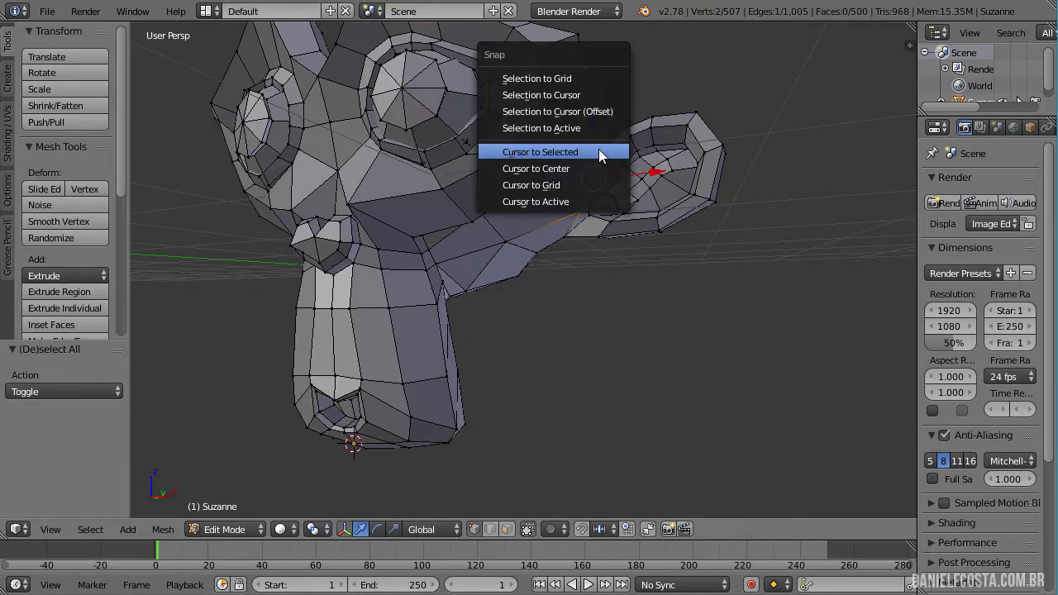
pyautogui.click(564, 176)
pyautogui.moveTo(671, 215); pyautogui.dragTo(643, 229, button='middle')
pyautogui.hotkey('shift', 's')
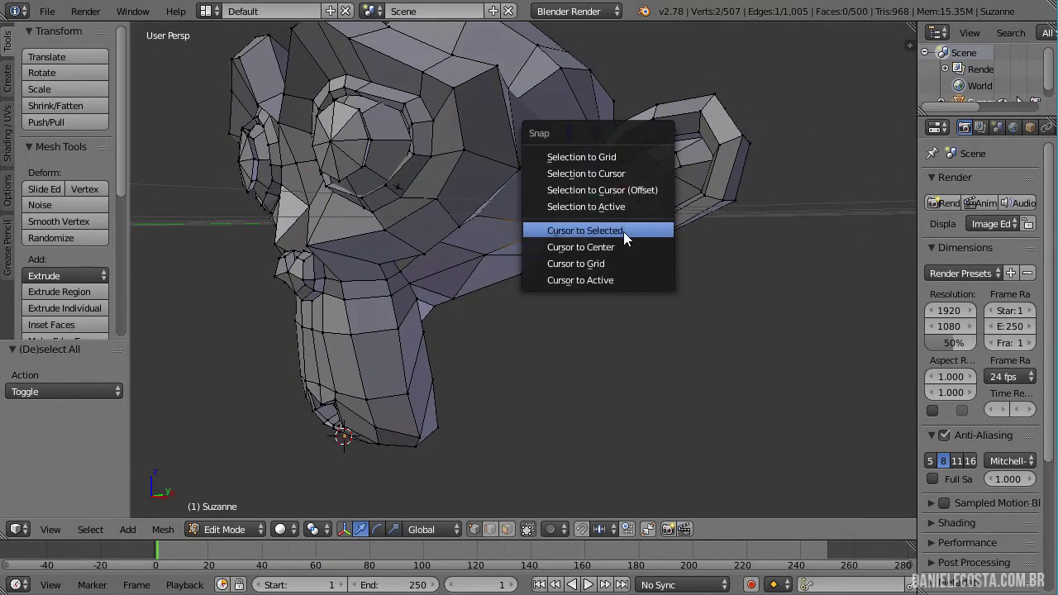
pyautogui.click(623, 231)
# - Set Suzanne's origin to the 3D cursor on the edge, testing cancelled rotate and scale
pyautogui.press('Tab')
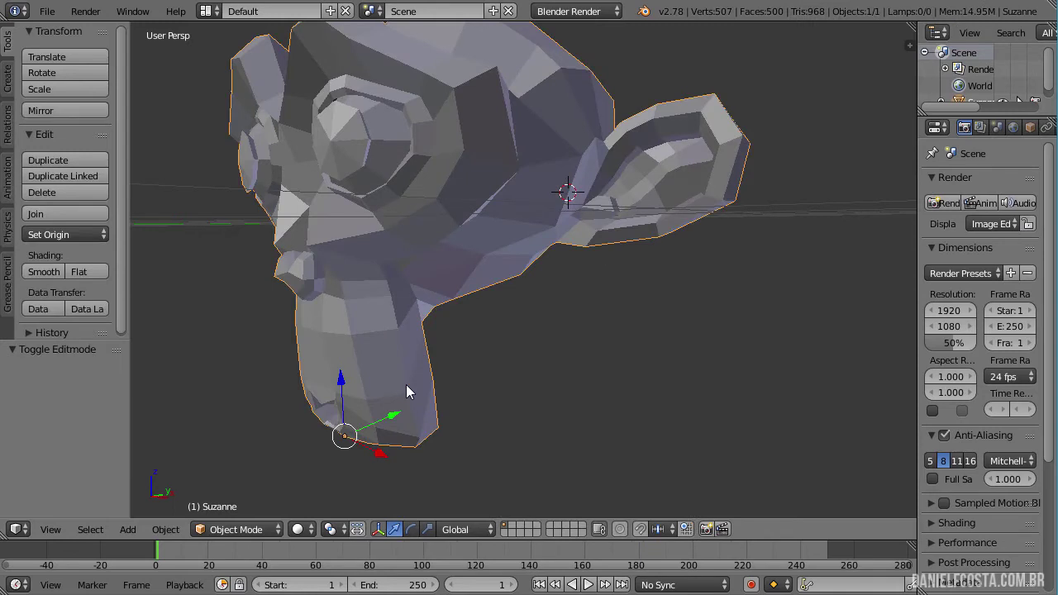
pyautogui.click(72, 231)
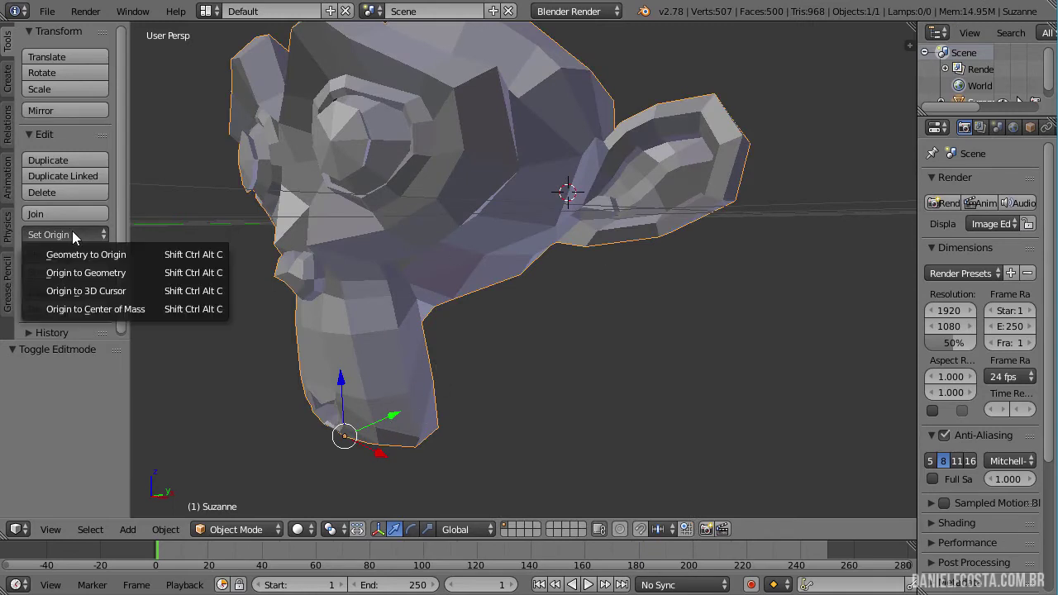
pyautogui.click(138, 293)
pyautogui.press('r')
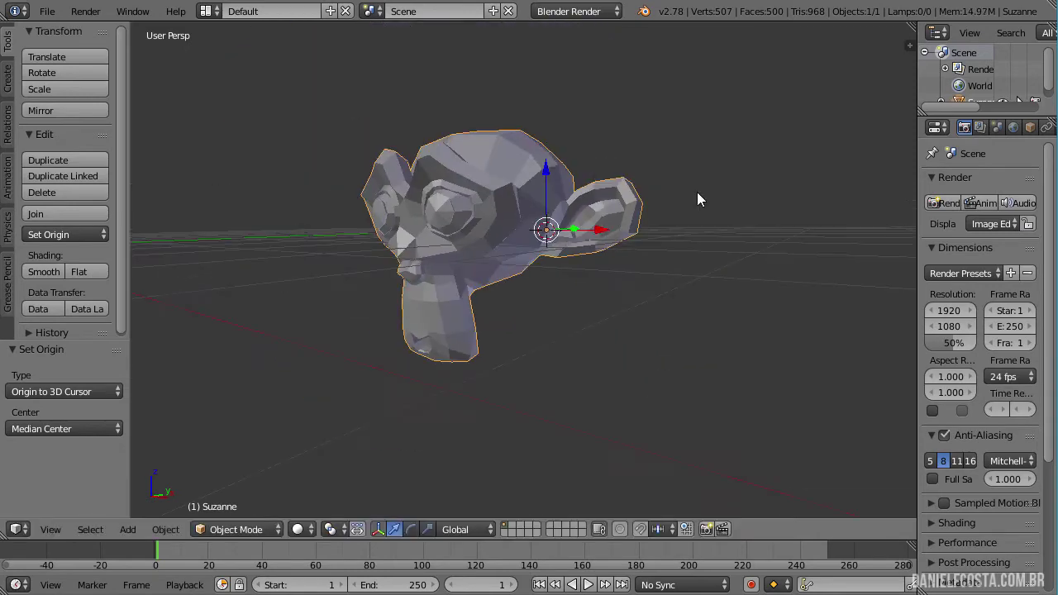
pyautogui.press('r')
pyautogui.rightClick(657, 364)
pyautogui.press('s')
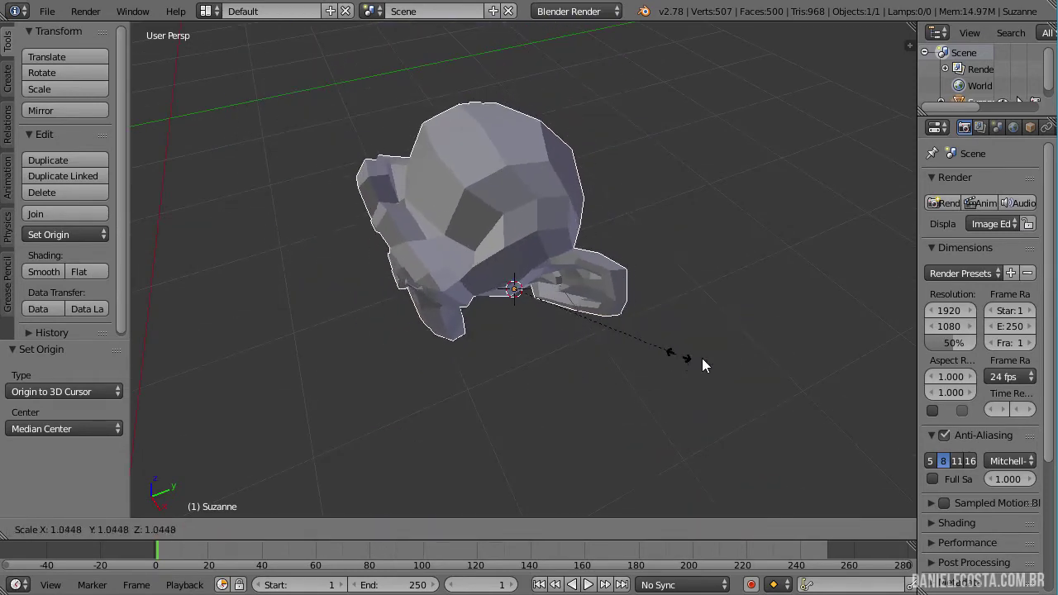
pyautogui.rightClick(694, 360)
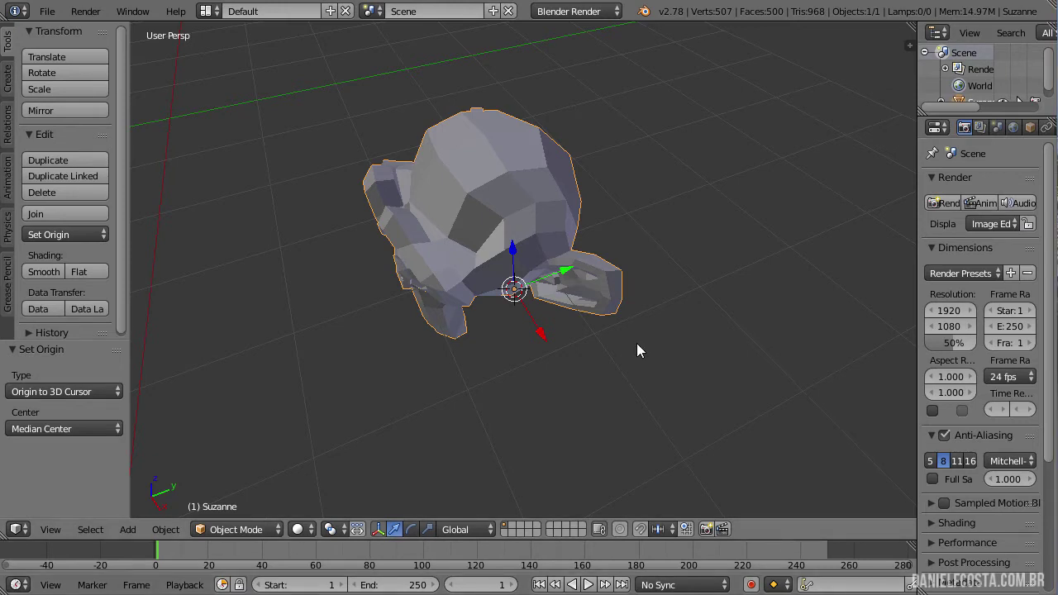
# - Delete Suzanne, leaving the scene empty
pyautogui.scroll(-2, 636, 343)
pyautogui.moveTo(637, 351)
pyautogui.mouseDown(button='middle')
pyautogui.moveTo(557, 304)
pyautogui.moveTo(311, 335)
pyautogui.moveTo(418, 321)
pyautogui.moveTo(338, 425)
pyautogui.moveTo(676, 380)
pyautogui.moveTo(610, 325)
pyautogui.moveTo(553, 335)
pyautogui.moveTo(600, 339)
pyautogui.mouseUp(button='middle')
pyautogui.press('x')
pyautogui.click(516, 274)
# - Add a cube and move it along X to 2.671
pyautogui.hotkey('shift', 'a')
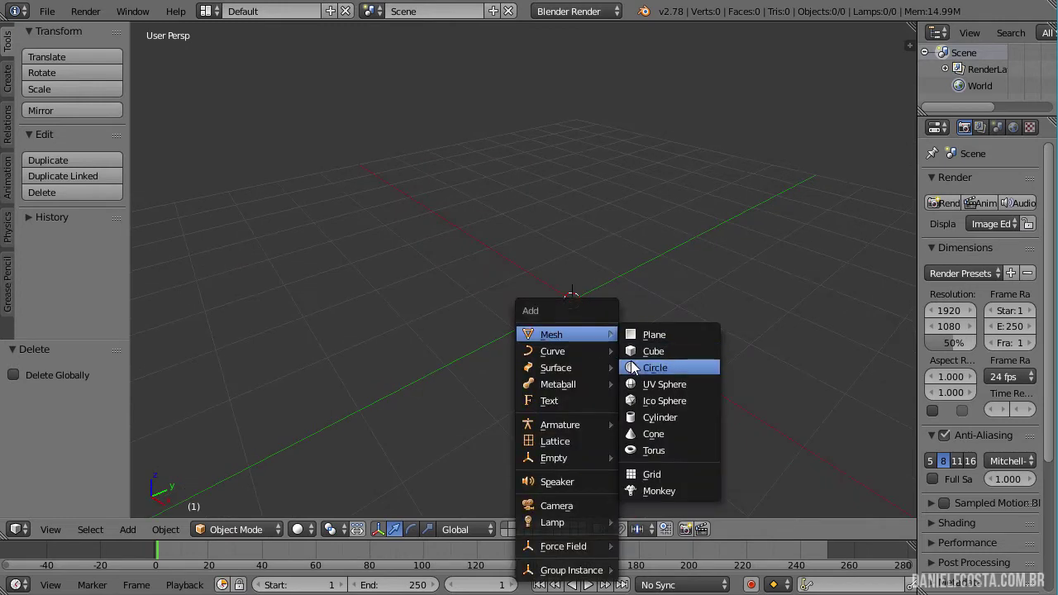
pyautogui.click(653, 350)
pyautogui.press('g')
pyautogui.press('x')
pyautogui.click(851, 433)
pyautogui.scroll(-5, 553, 364)
# - Make two duplicates of the cube, each slid along the X axis
pyautogui.hotkey('shift', 'd')
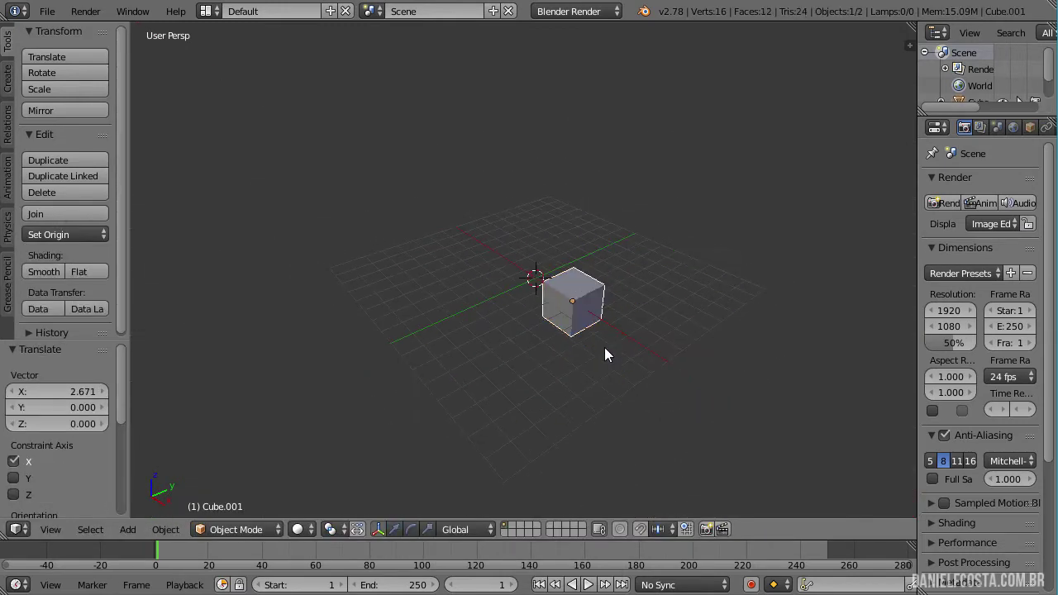
pyautogui.press('x')
pyautogui.click(556, 335)
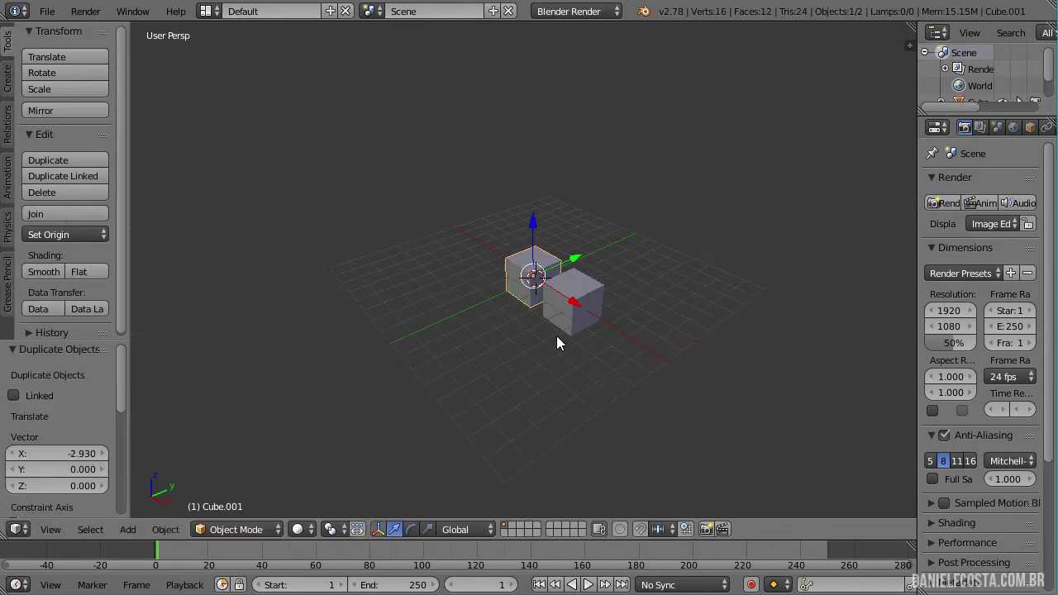
pyautogui.hotkey('shift', 'd')
pyautogui.press('x')
pyautogui.click(517, 315)
# - Select all three cubes and try a rotation, cancelling it
pyautogui.keyDown('shift'); pyautogui.rightClick(512, 283); pyautogui.keyUp('shift')
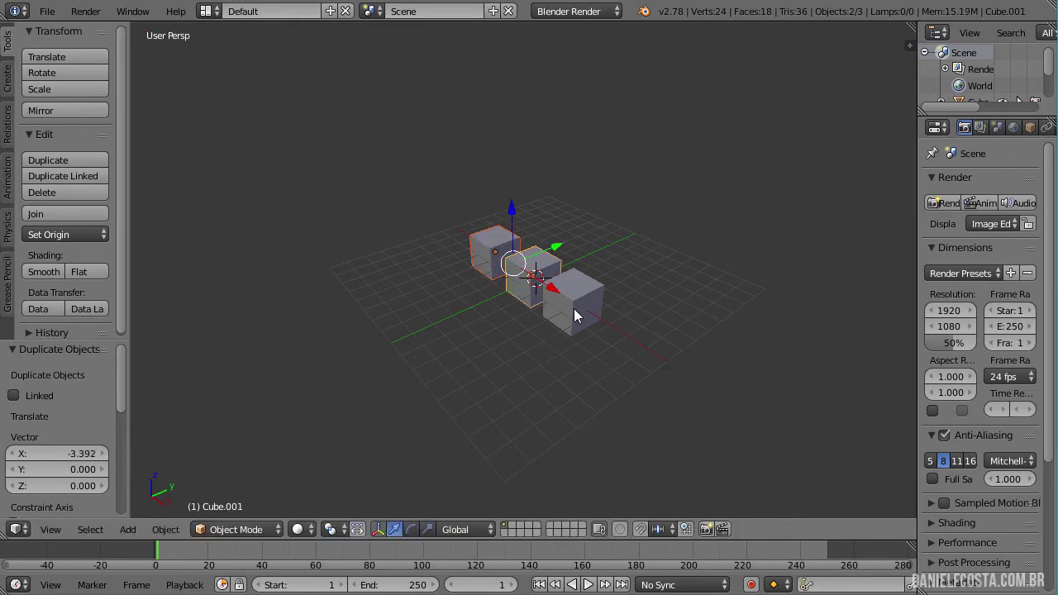
pyautogui.keyDown('shift'); pyautogui.rightClick(574, 308); pyautogui.keyUp('shift')
pyautogui.scroll(3, 608, 359)
pyautogui.press('r')
pyautogui.press('Escape')
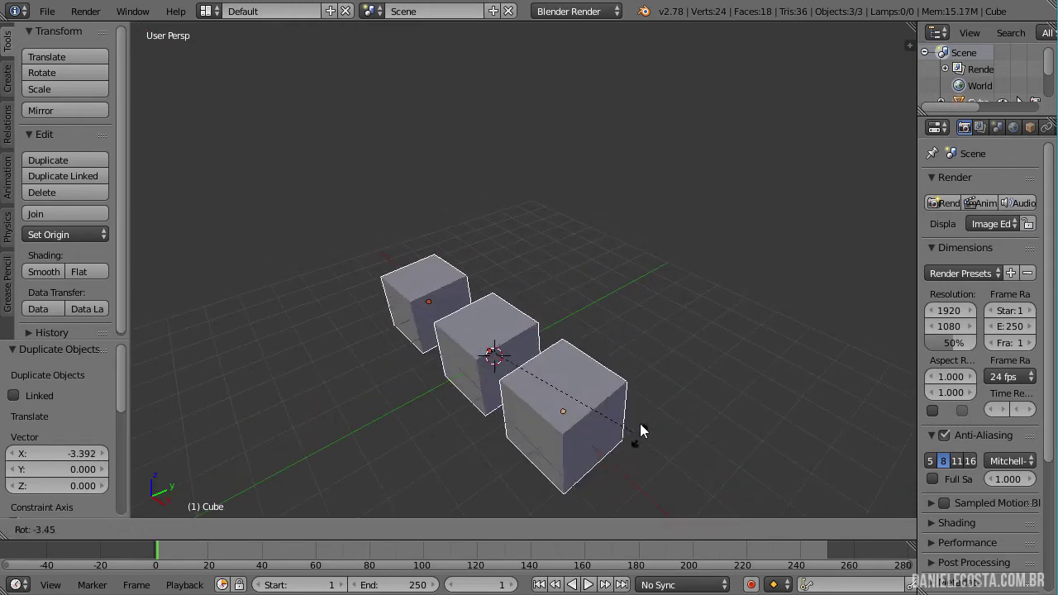
pyautogui.moveTo(640, 423); pyautogui.dragTo(515, 402, button='middle')
# - Move the nearest cube further out along X
pyautogui.rightClick(531, 402)
pyautogui.press('g')
pyautogui.press('x')
pyautogui.click(643, 512)
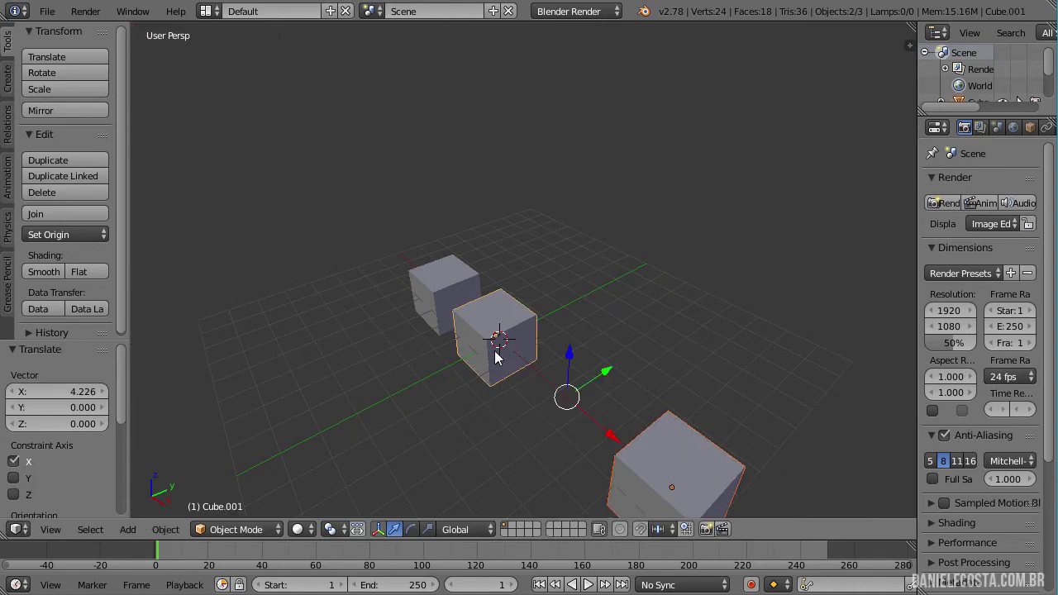
# - Reselect all three cubes, test and cancel a rotation, and view from a lower frontal angle
pyautogui.keyDown('shift'); pyautogui.rightClick(446, 286); pyautogui.keyUp('shift')
pyautogui.keyDown('shift'); pyautogui.rightClick(496, 343); pyautogui.keyUp('shift')
pyautogui.scroll(-3, 579, 347)
pyautogui.press('r')
pyautogui.press('Escape')
pyautogui.moveTo(666, 341)
pyautogui.mouseDown(button='middle')
pyautogui.moveTo(664, 356)
pyautogui.moveTo(624, 333)
pyautogui.mouseUp(button='middle')
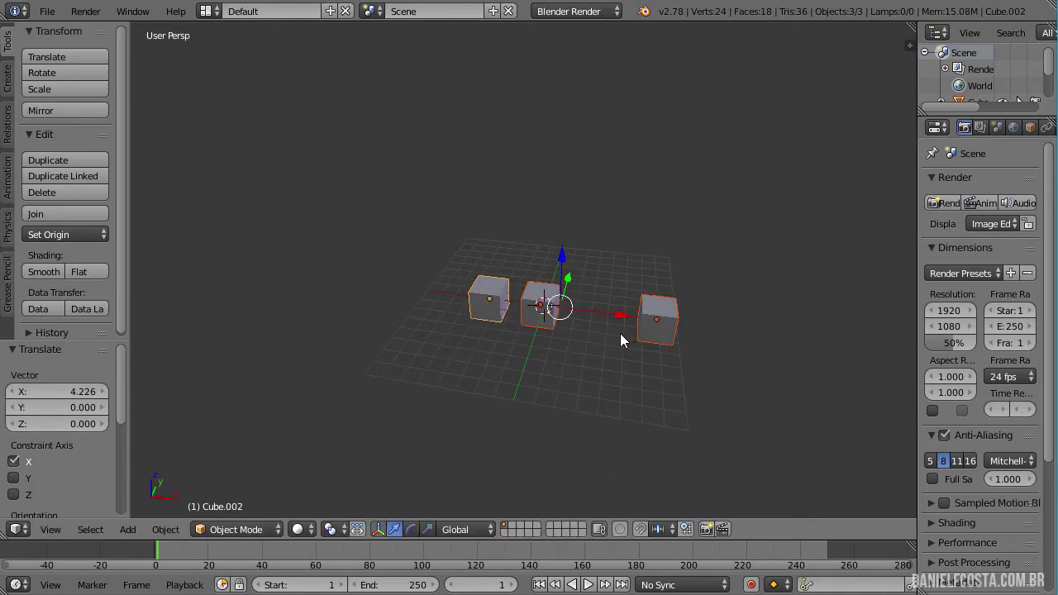
# - Set the pivot point to Active Element and test-rotate the cubes, cancelling each time
pyautogui.click(329, 529)
pyautogui.scroll(1, 488, 336)
pyautogui.scroll(2, 463, 357)
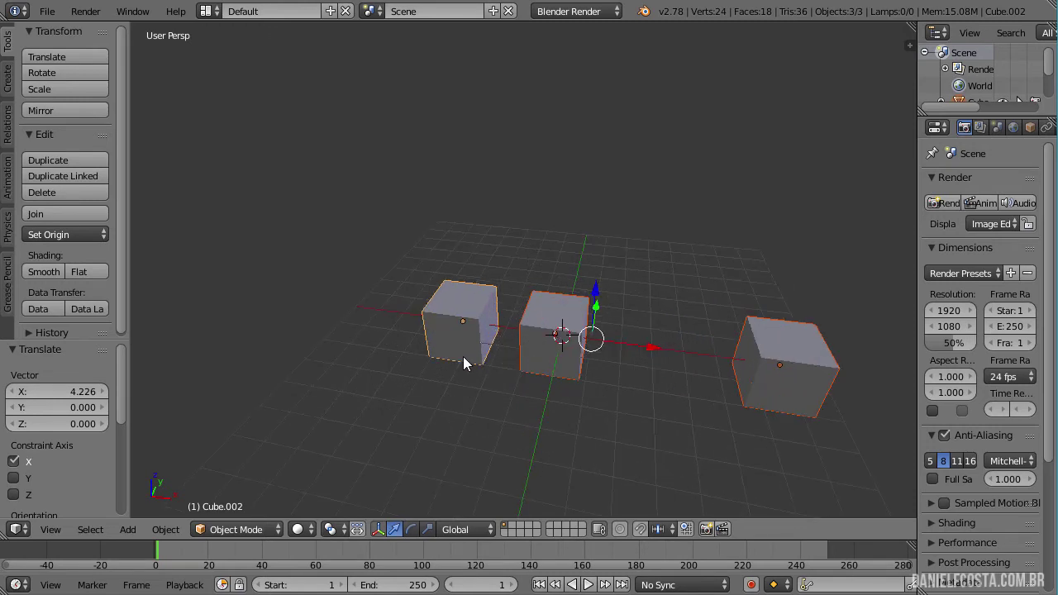
pyautogui.click(344, 536)
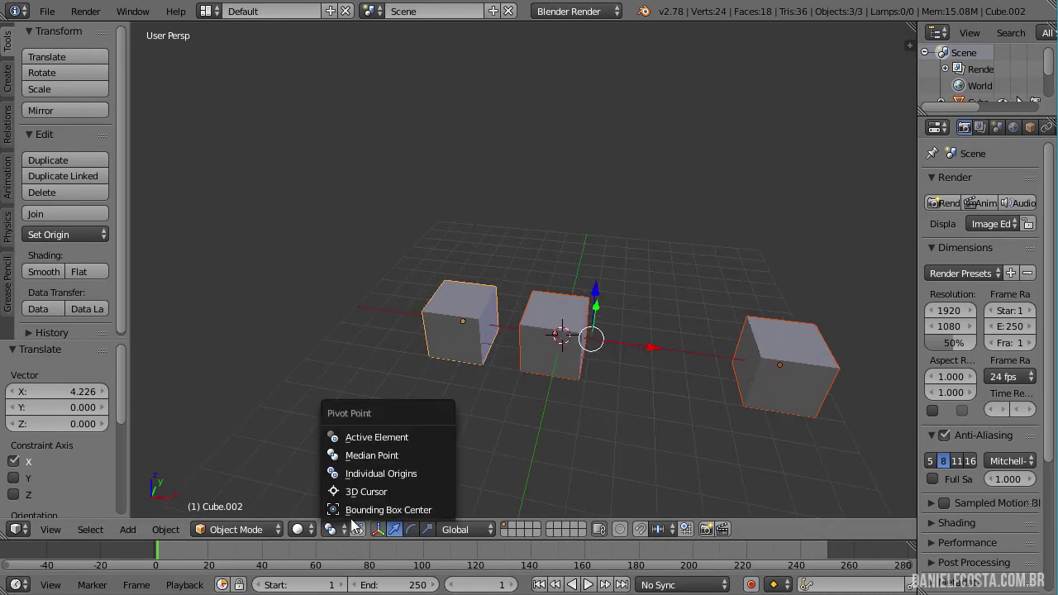
pyautogui.click(418, 436)
pyautogui.press('r')
pyautogui.press('Escape')
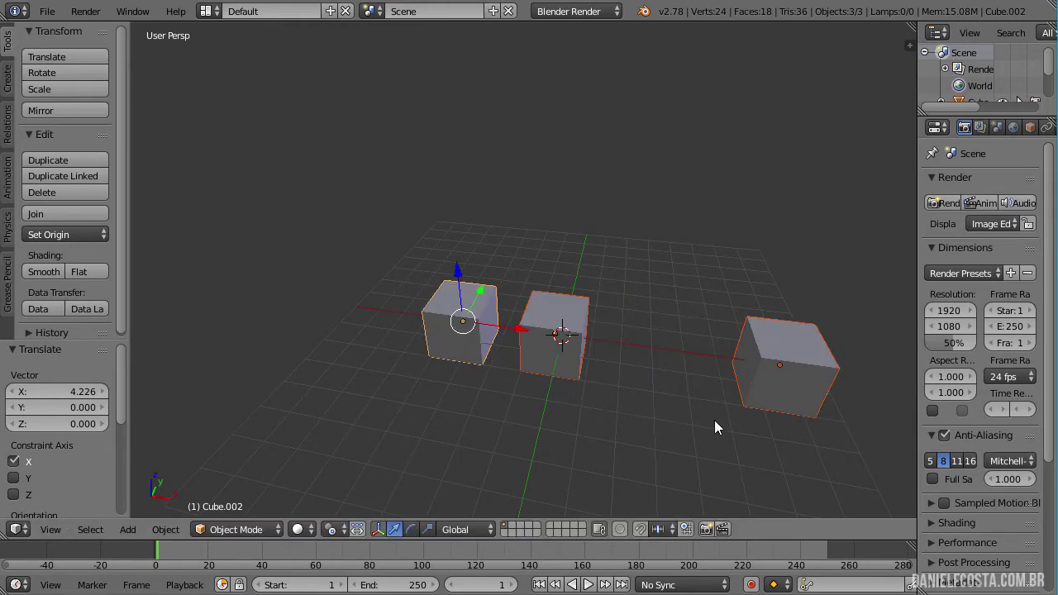
pyautogui.press('r')
pyautogui.press('Escape')
# - Switch the pivot to Individual Origins and start rotating each cube in place
pyautogui.click(334, 529)
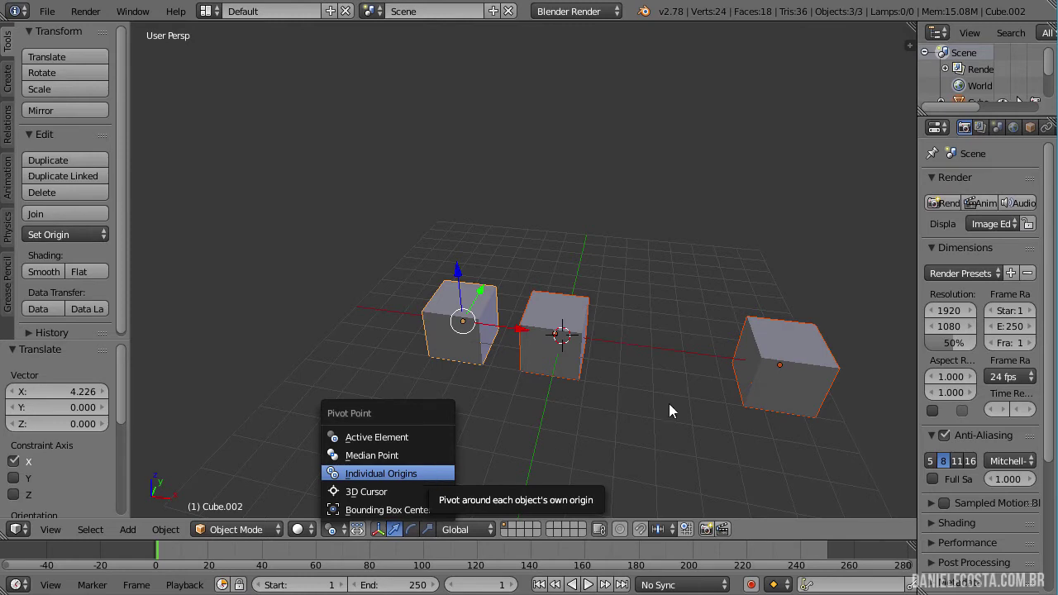
pyautogui.click(334, 529)
pyautogui.click(366, 474)
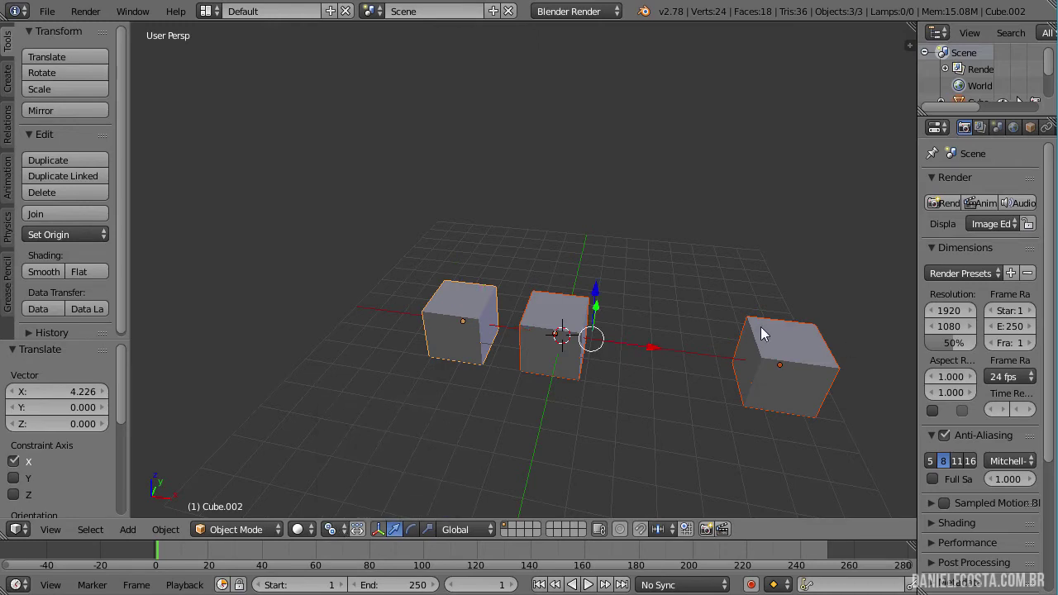
pyautogui.press('r')
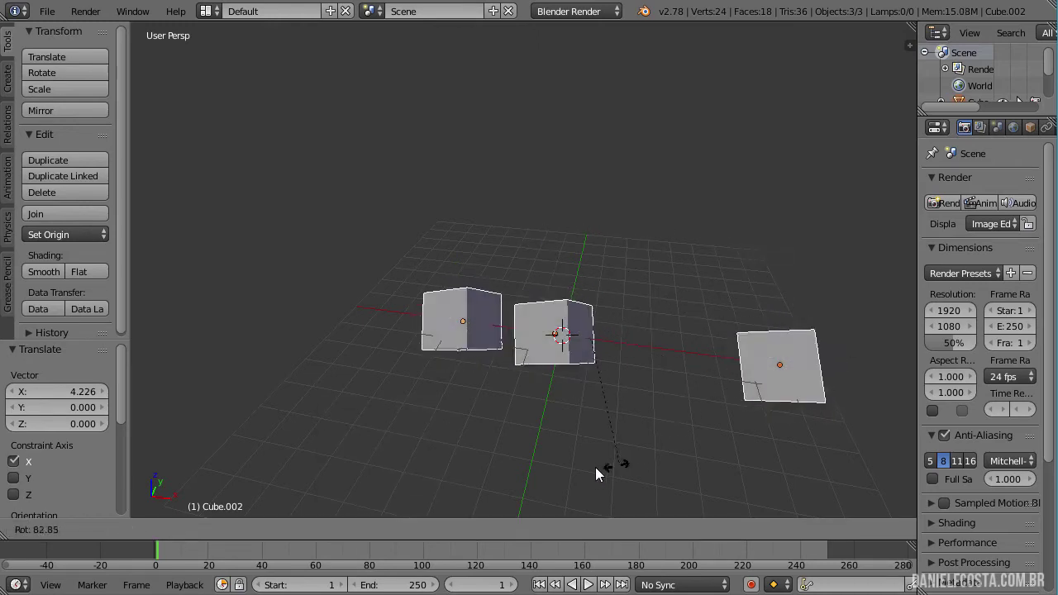
# - Cancel the rotation, set the pivot point to 3D Cursor, and test a scale
pyautogui.press('Escape')
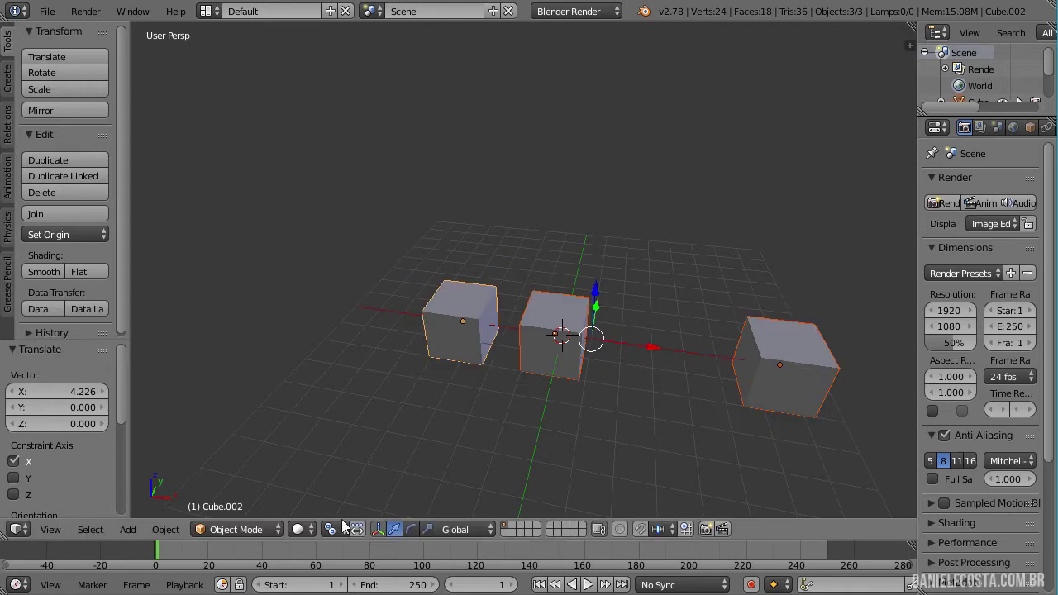
pyautogui.click(345, 532)
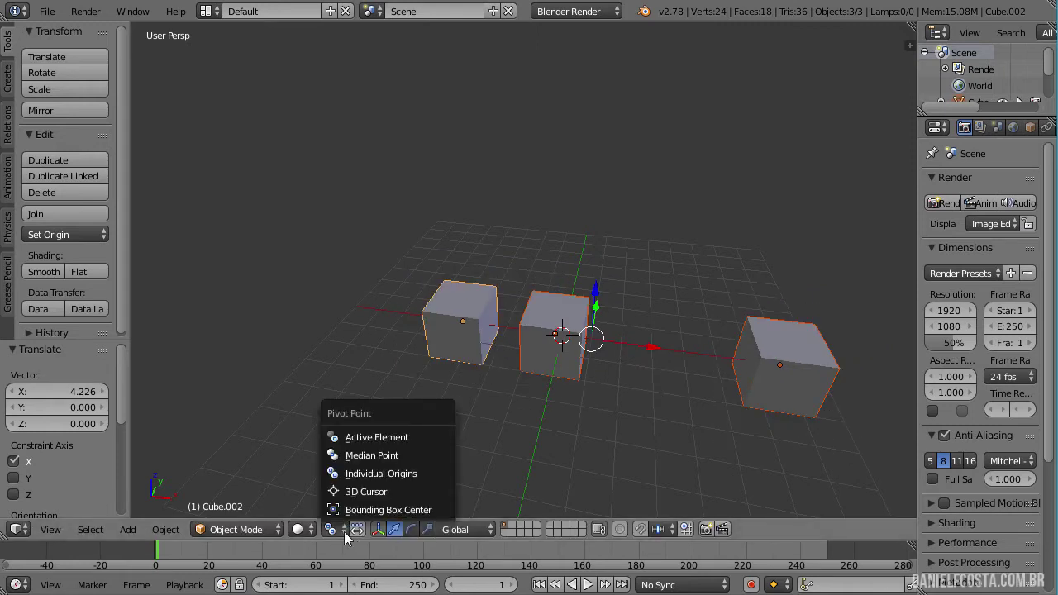
pyautogui.click(376, 492)
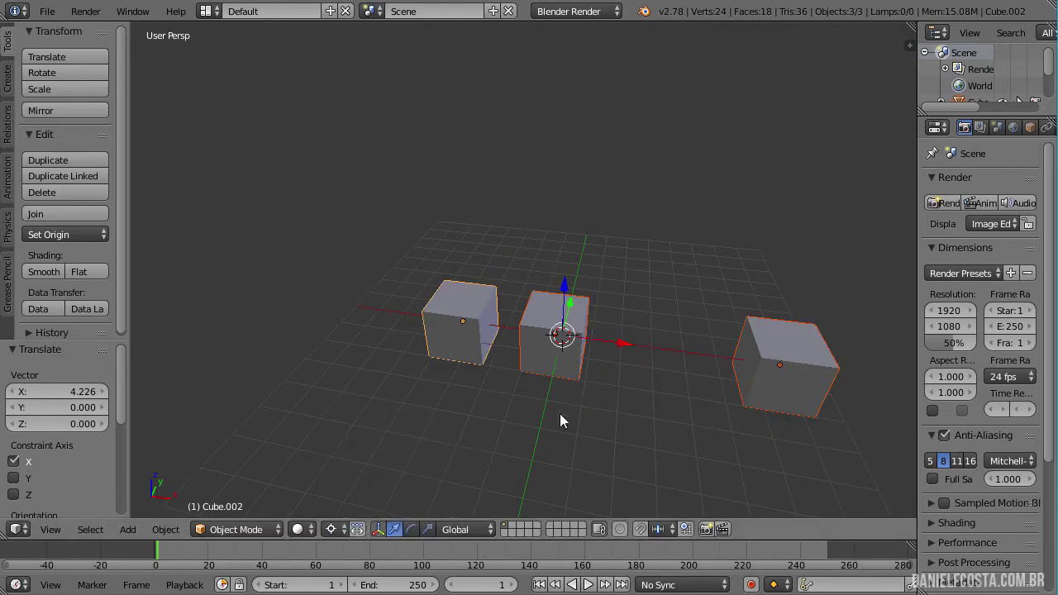
pyautogui.moveTo(560, 413); pyautogui.dragTo(441, 434, button='middle')
pyautogui.press('s')
pyautogui.press('Escape')
# - Move the three cubes 4.522 along Y and scale them around the 3D cursor
pyautogui.press('g')
pyautogui.press('x')
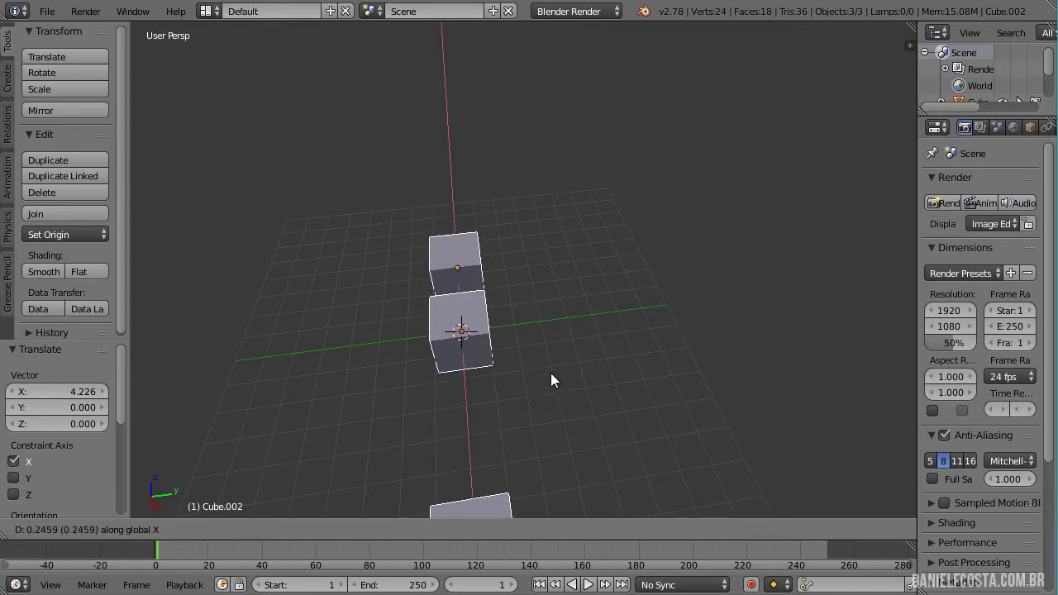
pyautogui.press('y')
pyautogui.click(577, 364)
pyautogui.press('s')
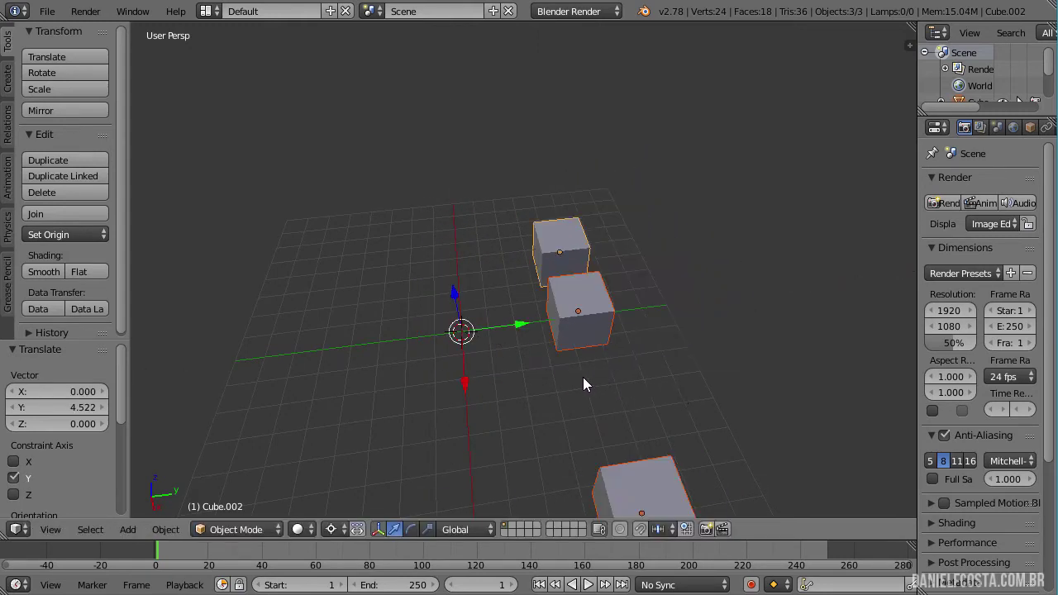
pyautogui.click(580, 259)
# - Select only the top cube and enter Edit Mode on its mesh
pyautogui.press('Tab')
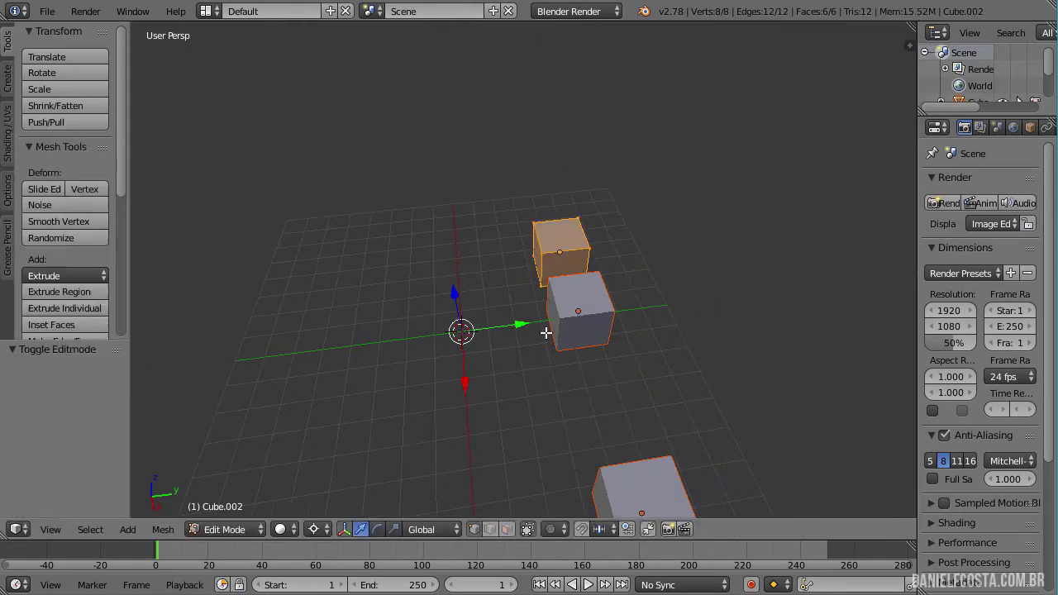
pyautogui.moveTo(548, 330); pyautogui.dragTo(628, 324, button='middle')
pyautogui.press('Tab')
pyautogui.click(543, 244)
pyautogui.press('Tab')
pyautogui.scroll(2, 543, 244)
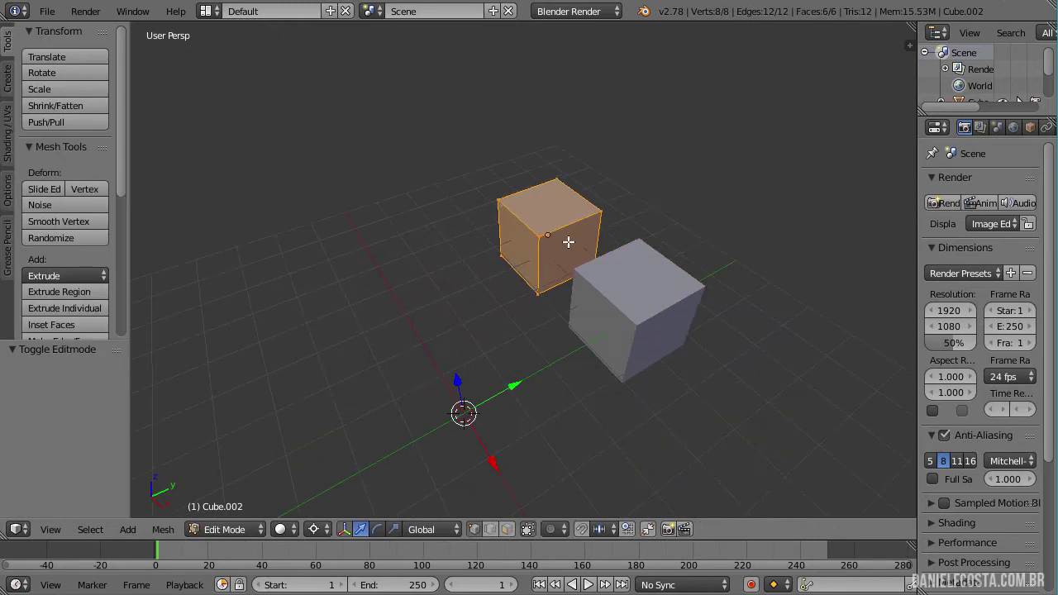
# - Snap the 3D cursor to a corner vertex of the top cube, then test and cancel scale and rotate around it
pyautogui.rightClick(538, 236)
pyautogui.hotkey('shift', 's')
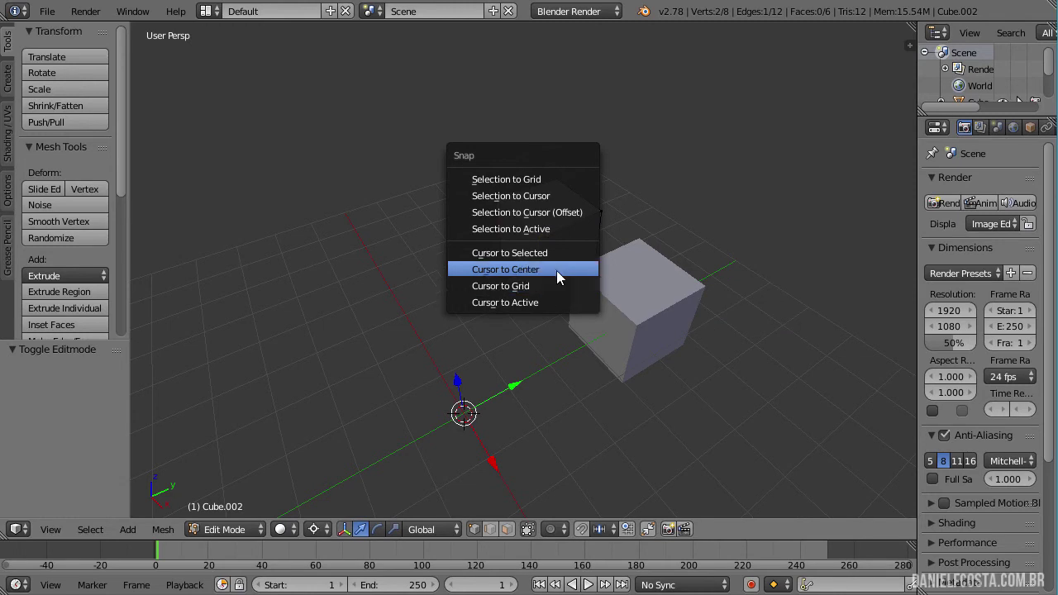
pyautogui.click(553, 252)
pyautogui.press('Tab')
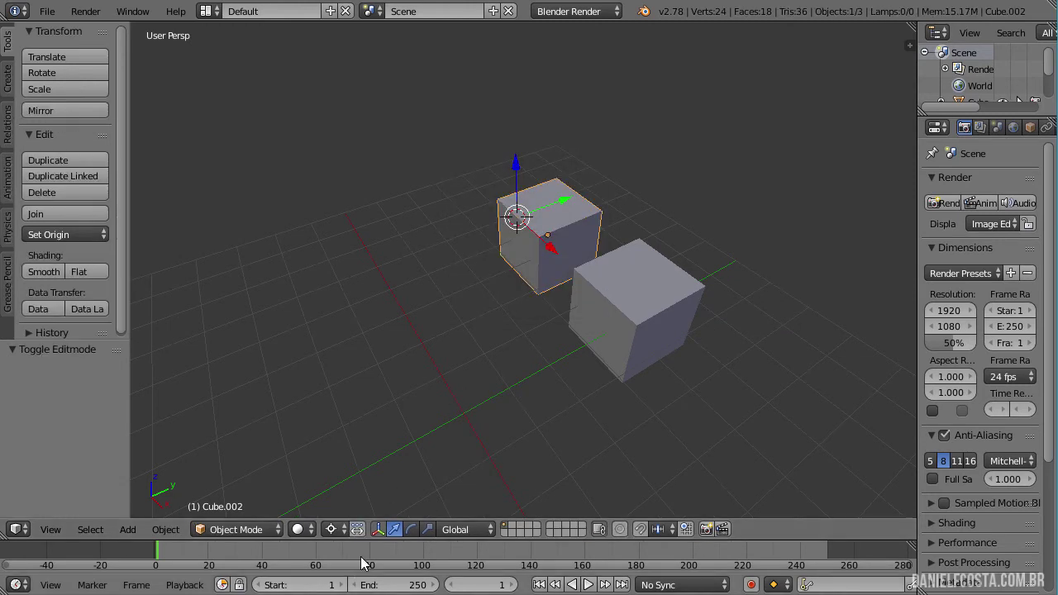
pyautogui.press('s')
pyautogui.press('Escape')
pyautogui.press('r')
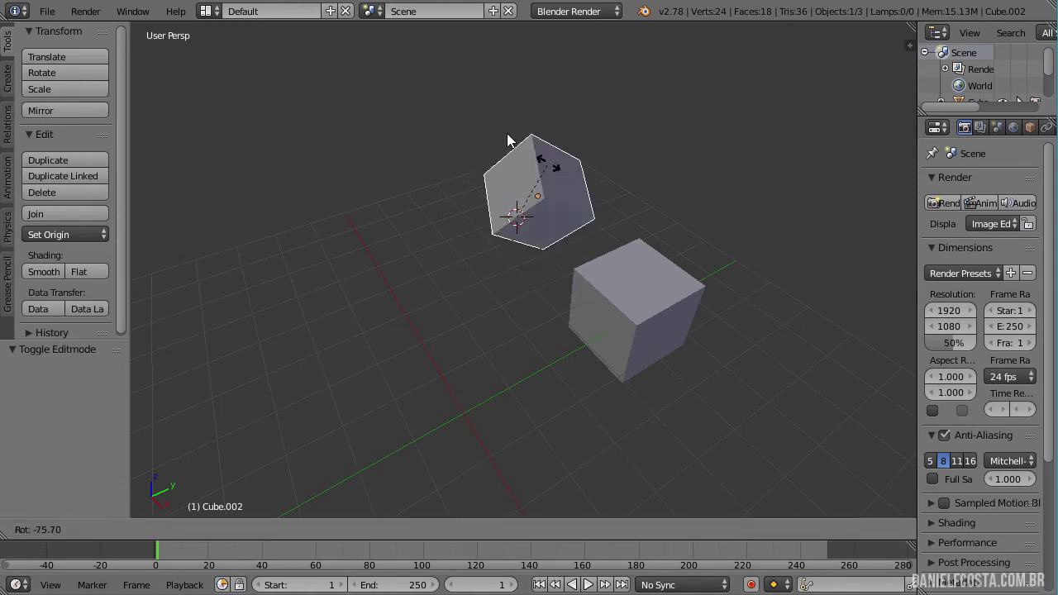
pyautogui.press('Escape')
# - Set the pivot to Bounding Box Center and clear the object selection
pyautogui.click(331, 530)
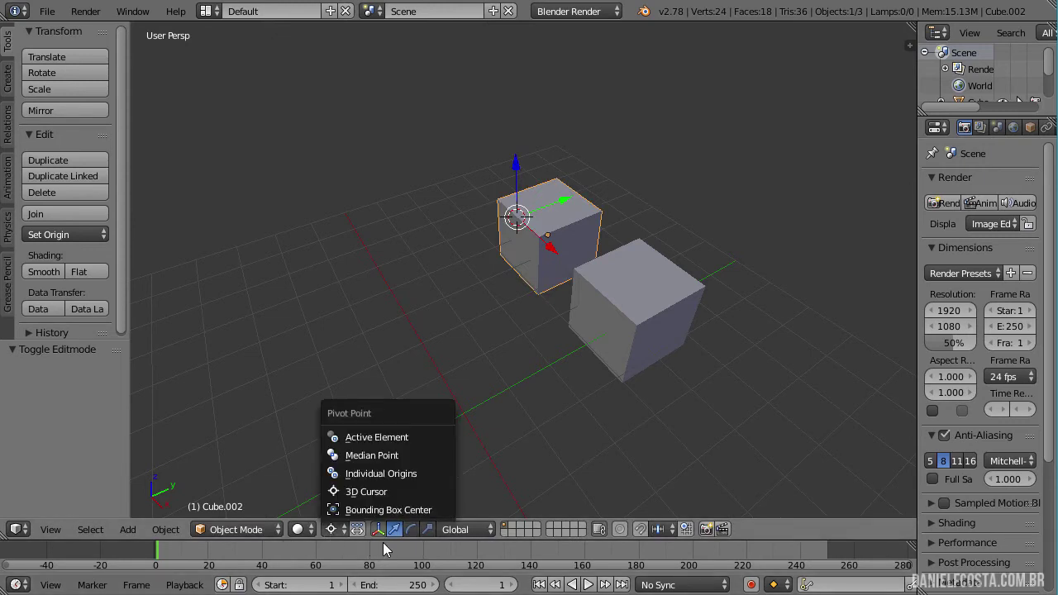
pyautogui.click(397, 510)
pyautogui.scroll(-3, 591, 377)
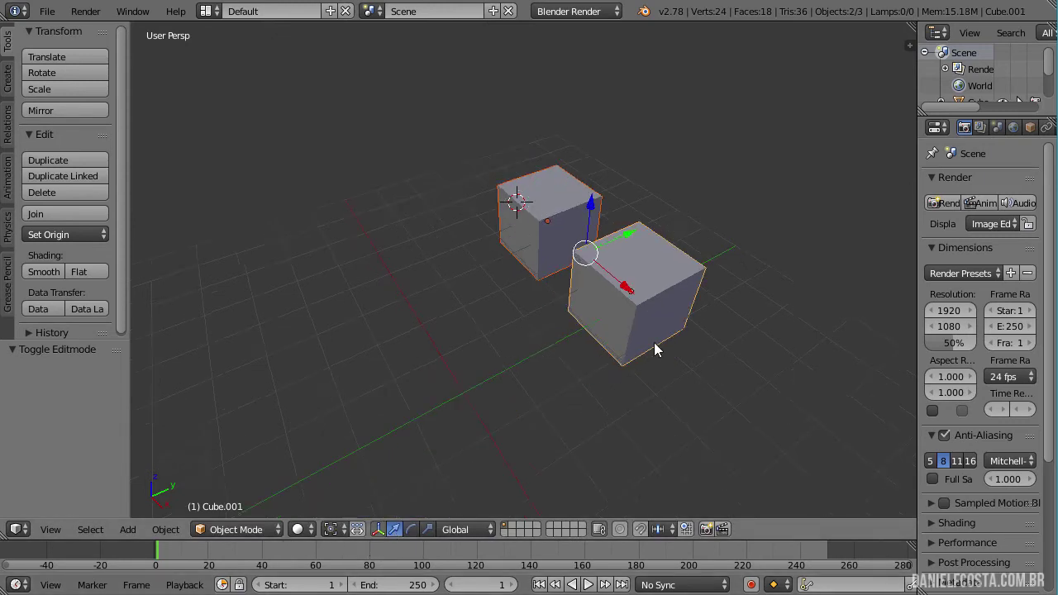
pyautogui.press('a')
pyautogui.press('a')
pyautogui.keyDown('shift'); pyautogui.click(783, 461); pyautogui.keyUp('shift')
pyautogui.press('a')
pyautogui.hotkey('shift', 'a')
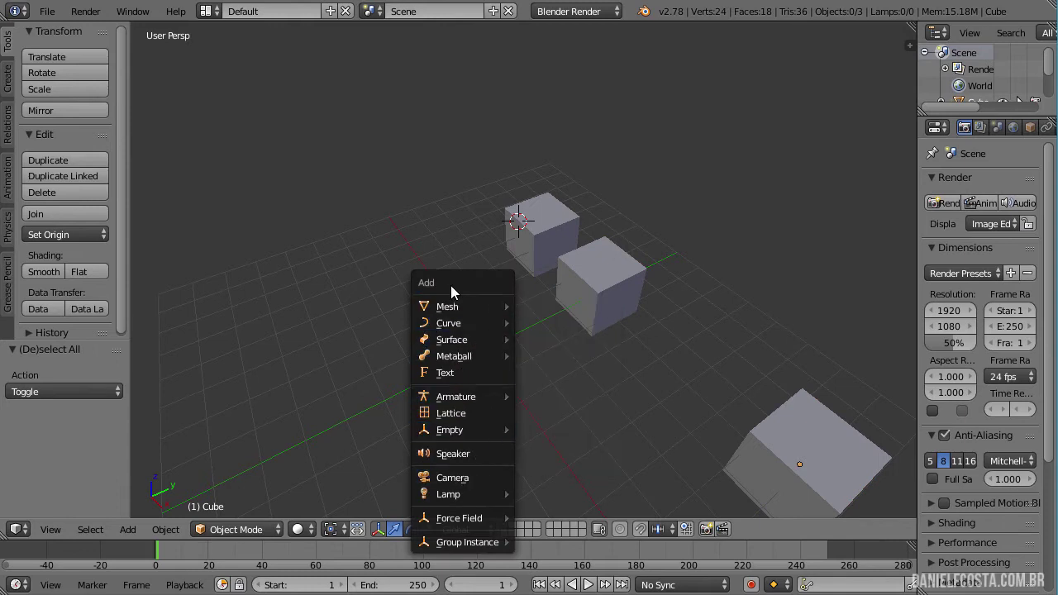
# - Add a Suzanne monkey head, set the pivot to Active Element, and cancel a trial scale
pyautogui.moveTo(447, 306)
pyautogui.click(529, 461)
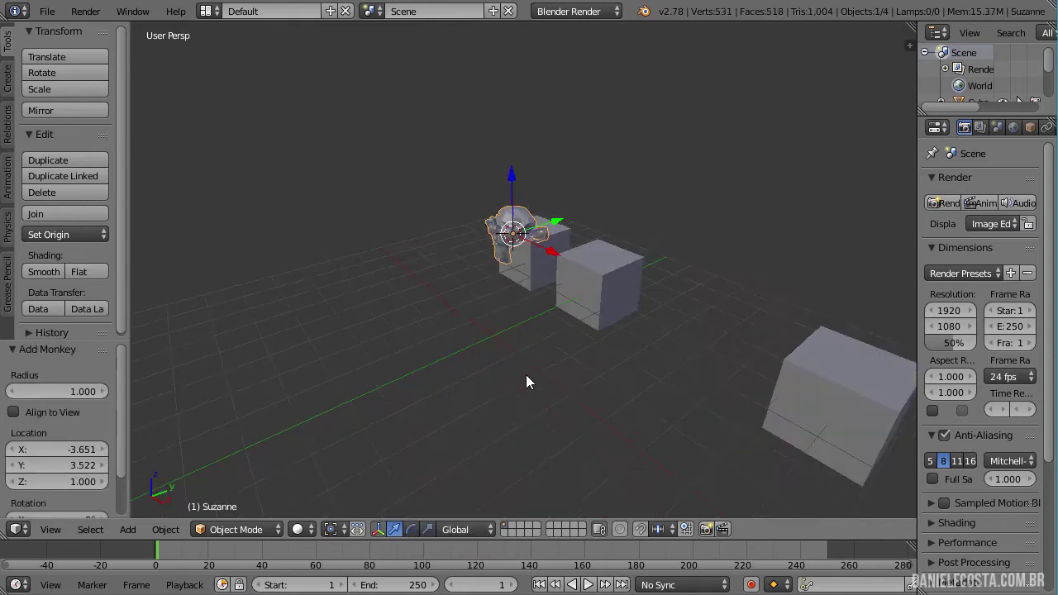
pyautogui.click(337, 530)
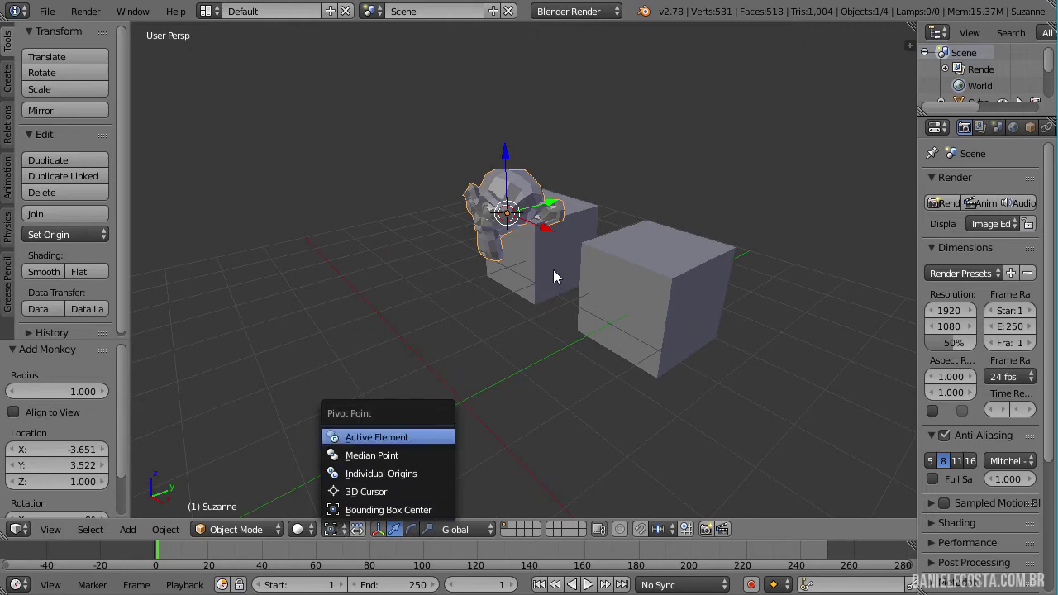
pyautogui.click(341, 530)
pyautogui.press('s')
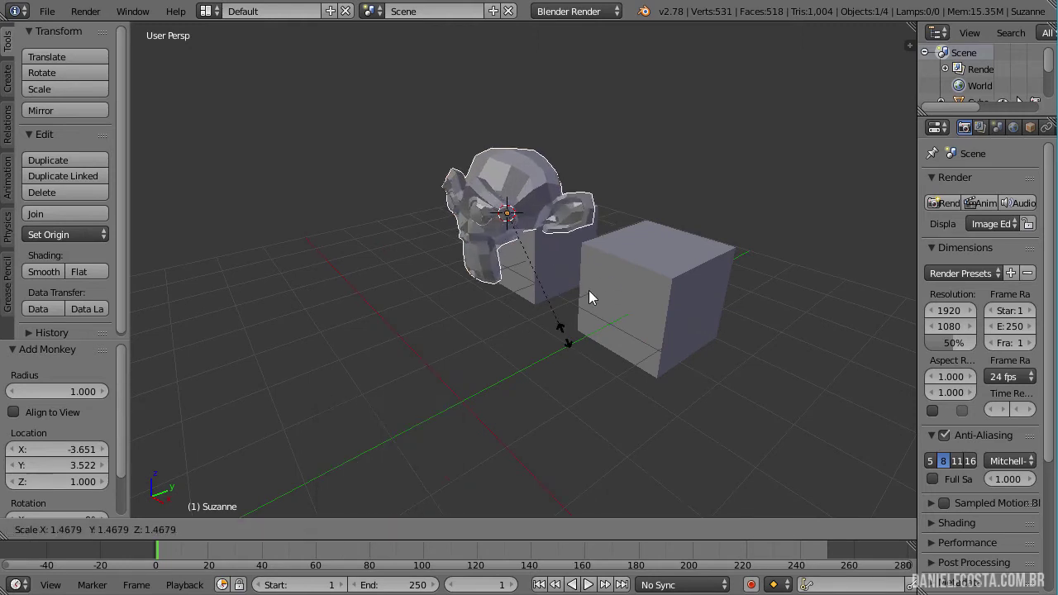
pyautogui.rightClick(522, 376)
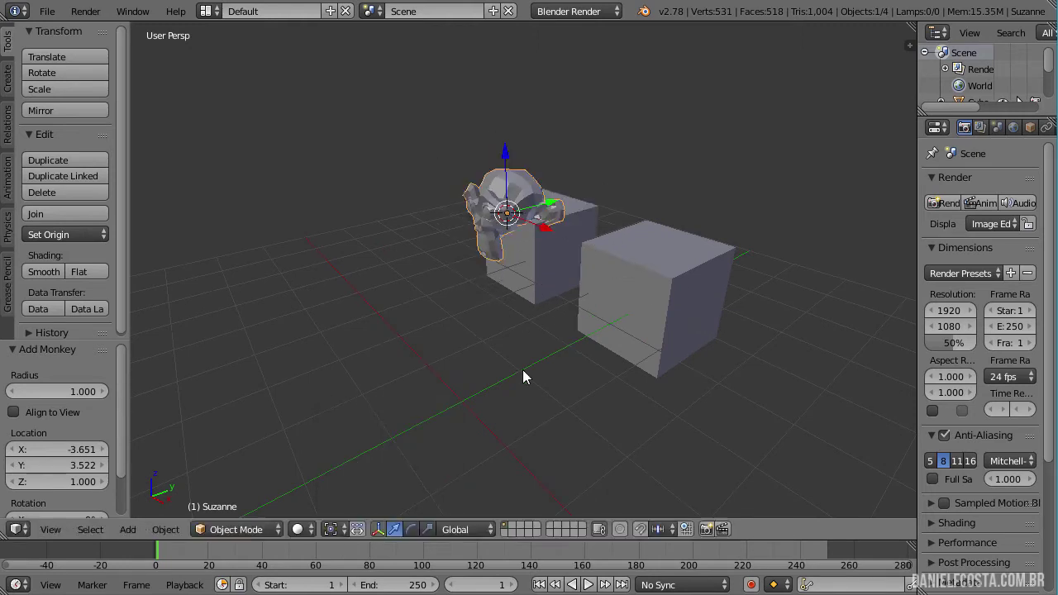
# - Select the cube, then reselect Suzanne to make it the active object
pyautogui.scroll(3, 533, 175)
pyautogui.rightClick(541, 181)
pyautogui.rightClick(517, 146)
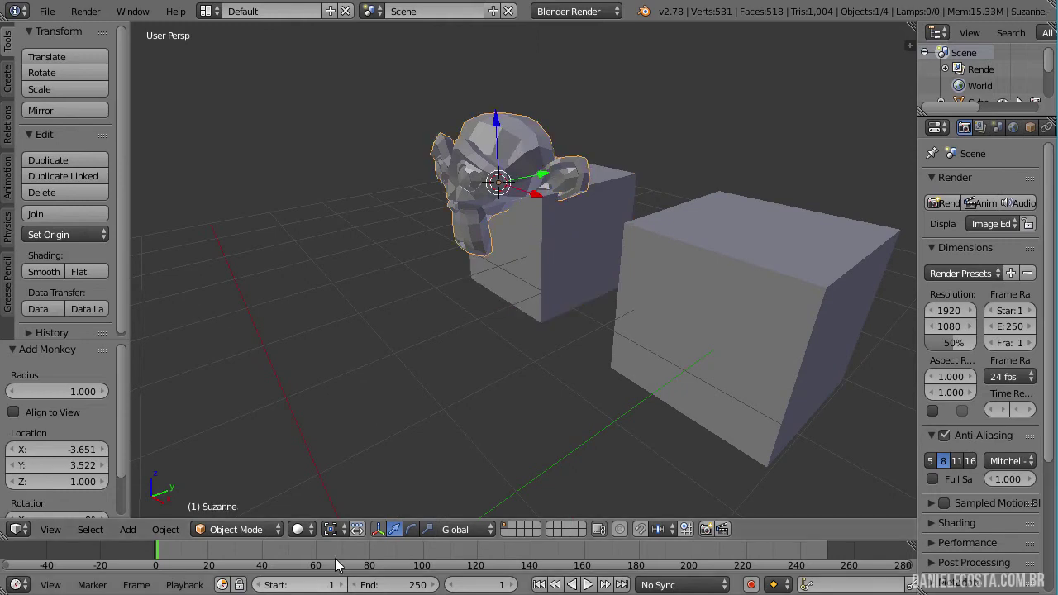
pyautogui.click(334, 529)
pyautogui.click(305, 532)
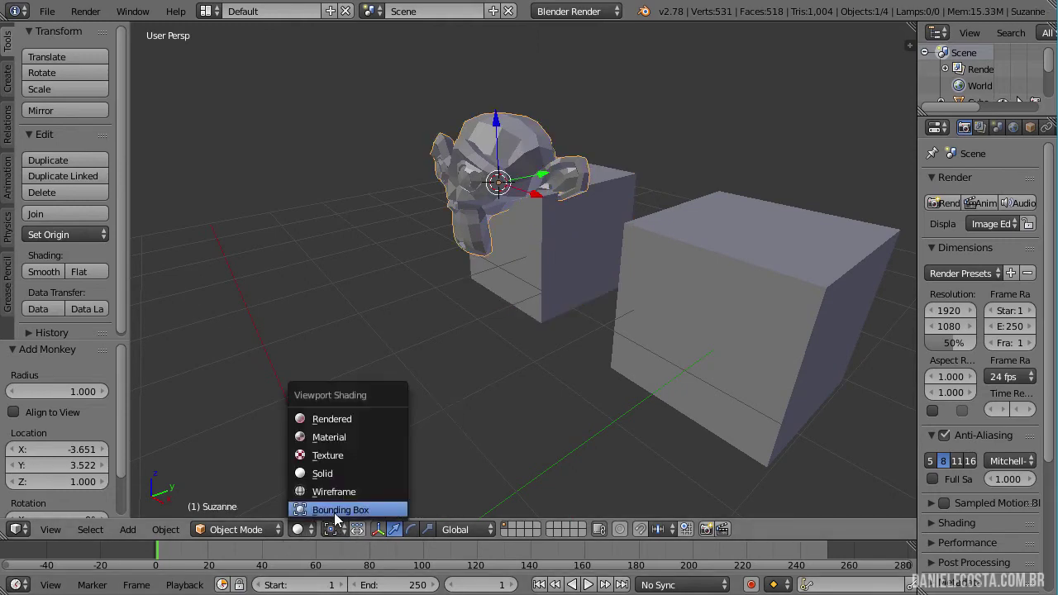
# - Display objects as bounding boxes, keep the Bounding Box Center pivot, and go to frame 61
pyautogui.click(333, 510)
pyautogui.moveTo(481, 335)
pyautogui.mouseDown(button='middle')
pyautogui.moveTo(440, 375)
pyautogui.moveTo(600, 341)
pyautogui.moveTo(583, 259)
pyautogui.moveTo(461, 202)
pyautogui.mouseUp(button='middle')
pyautogui.click(335, 530)
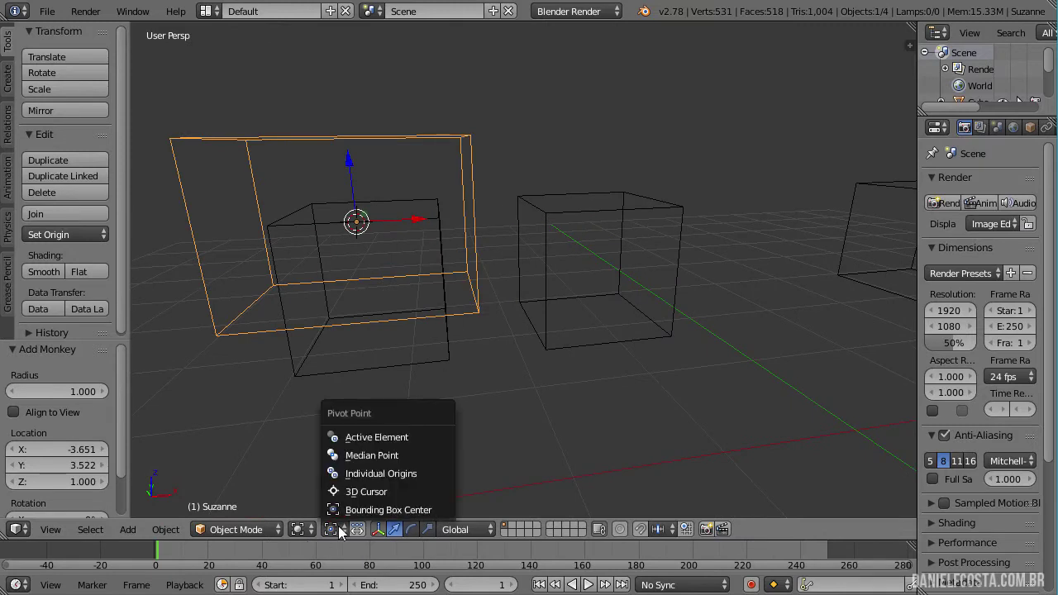
pyautogui.click(349, 514)
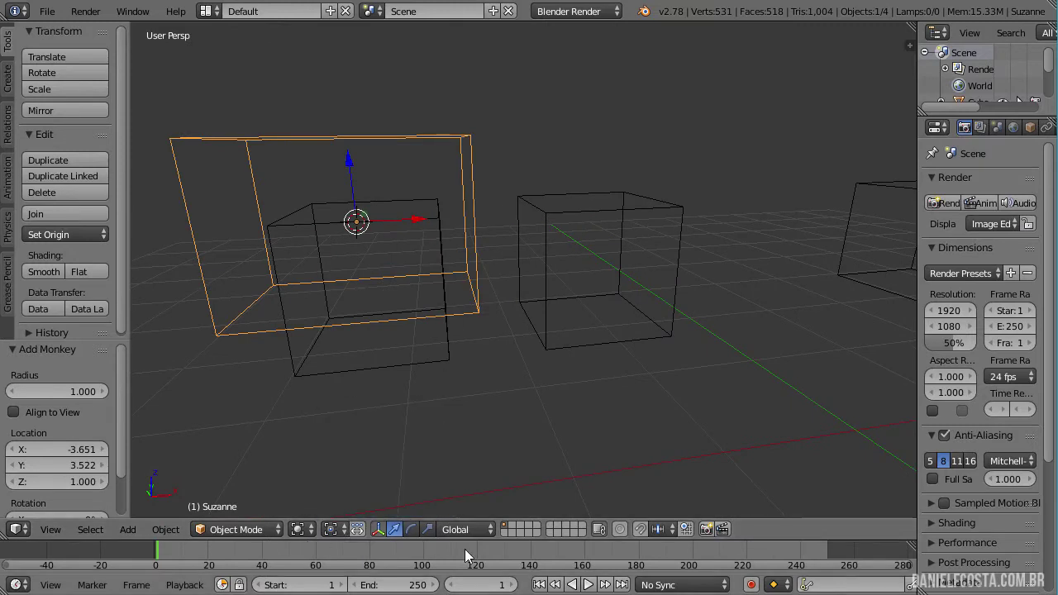
pyautogui.click(317, 544)
# - Set the pivot to 3D Cursor, return to Solid shading, and select the cubes
pyautogui.click(334, 530)
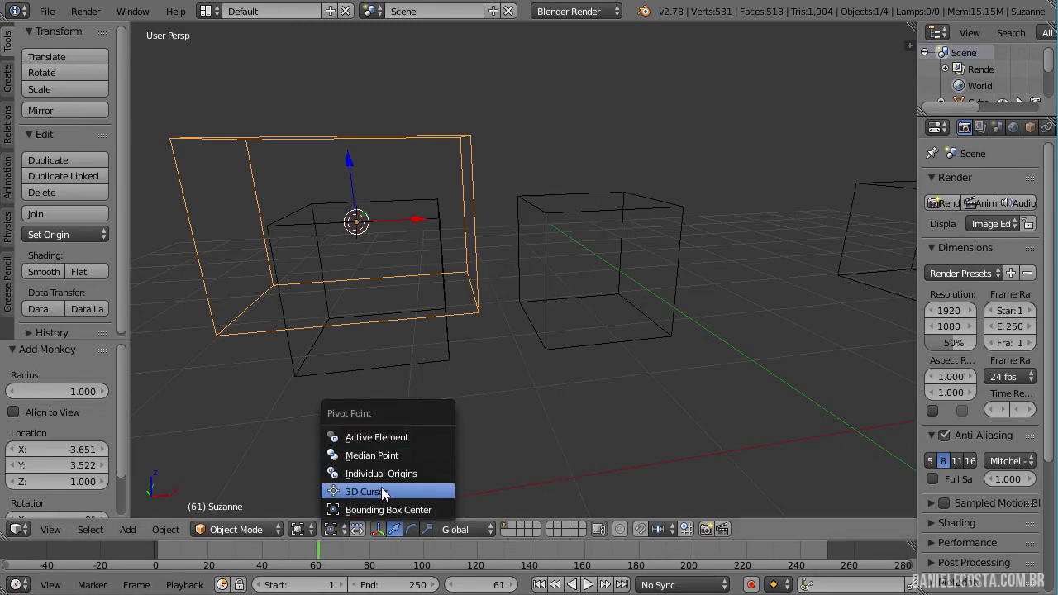
pyautogui.click(381, 491)
pyautogui.rightClick(600, 340)
pyautogui.click(311, 533)
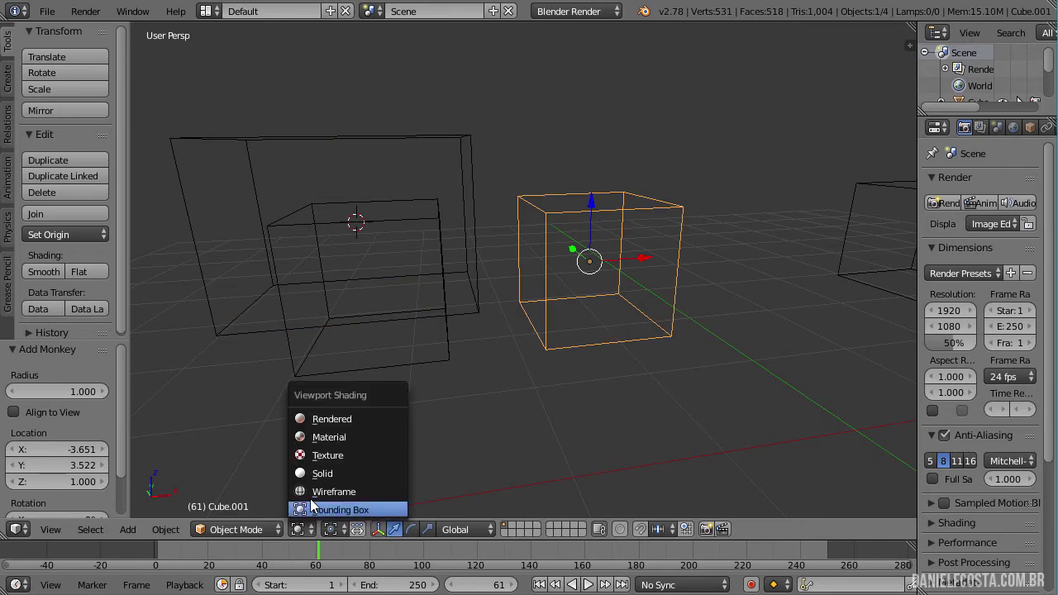
pyautogui.click(329, 477)
pyautogui.keyDown('shift'); pyautogui.rightClick(452, 367); pyautogui.keyUp('shift')
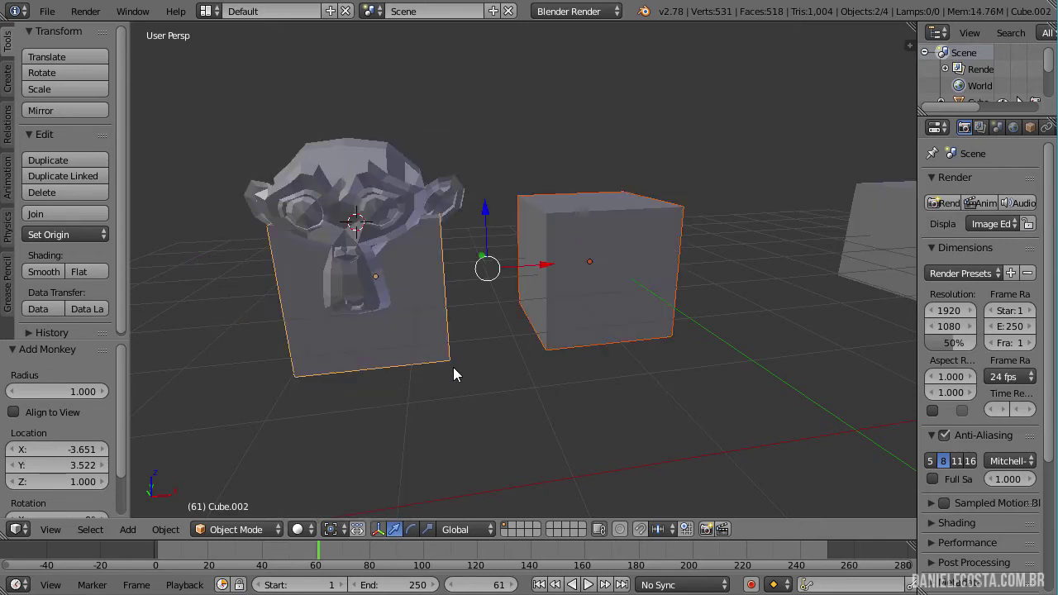
pyautogui.keyDown('shift'); pyautogui.rightClick(892, 223); pyautogui.keyUp('shift')
# - Delete the selected cubes and select Suzanne
pyautogui.press('x')
pyautogui.click(888, 225)
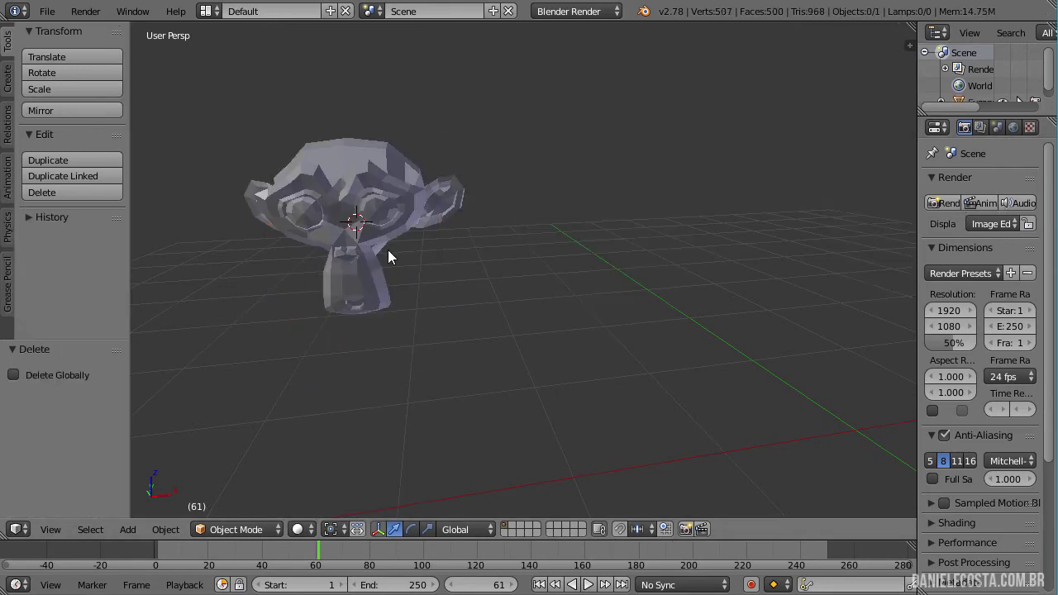
pyautogui.rightClick(387, 252)
pyautogui.moveTo(401, 258); pyautogui.dragTo(510, 194, button='middle')
# - Enter Edit Mode on Suzanne, deselect all, and set the pivot to 3D Cursor
pyautogui.press('Tab')
pyautogui.press('a')
pyautogui.moveTo(482, 255)
pyautogui.mouseDown(button='middle')
pyautogui.moveTo(621, 422)
pyautogui.moveTo(565, 352)
pyautogui.moveTo(599, 402)
pyautogui.mouseUp(button='middle')
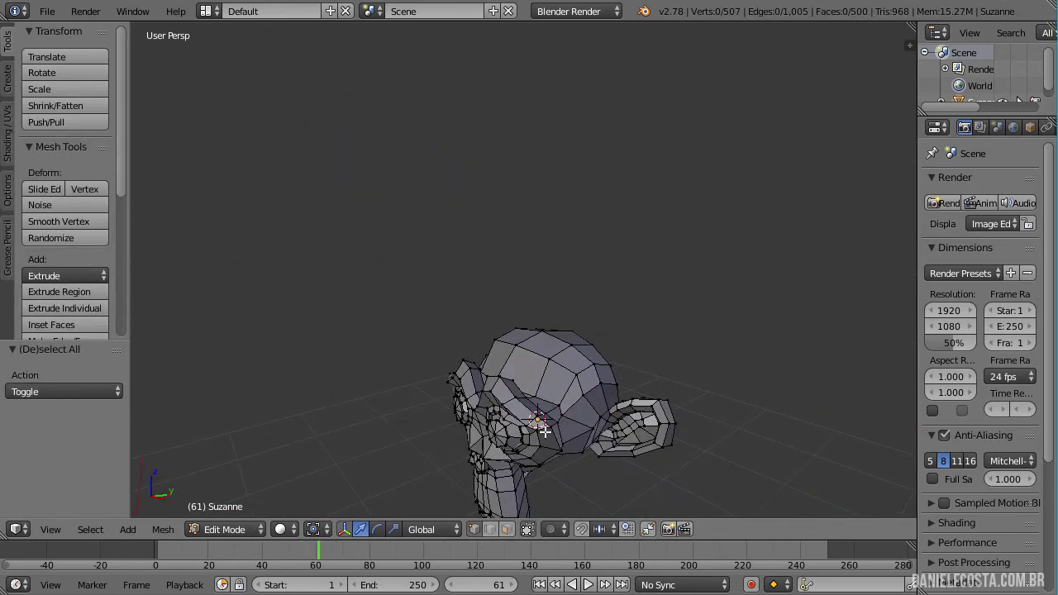
pyautogui.click(324, 530)
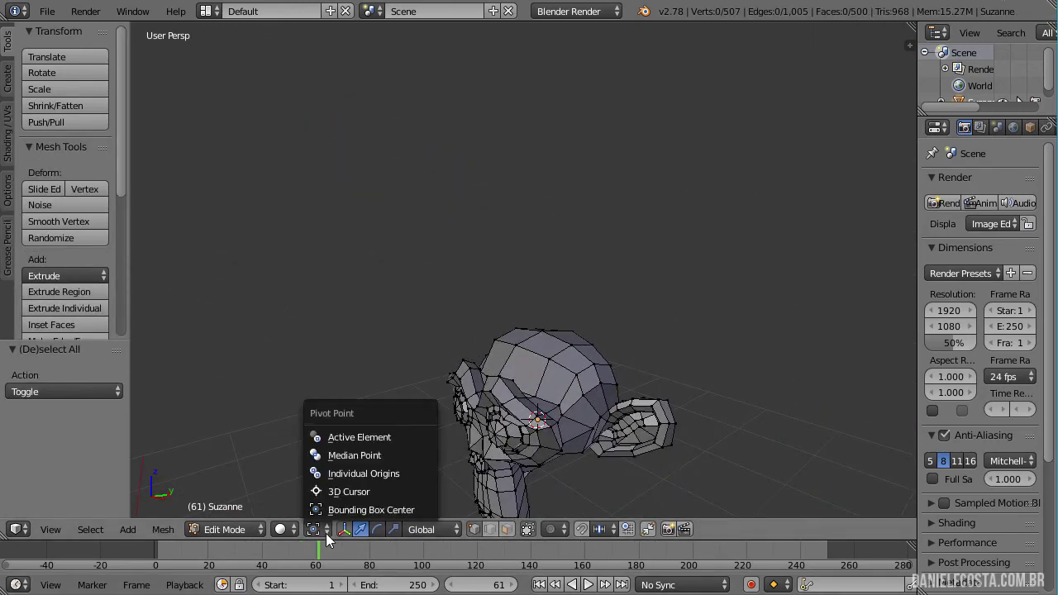
pyautogui.click(364, 491)
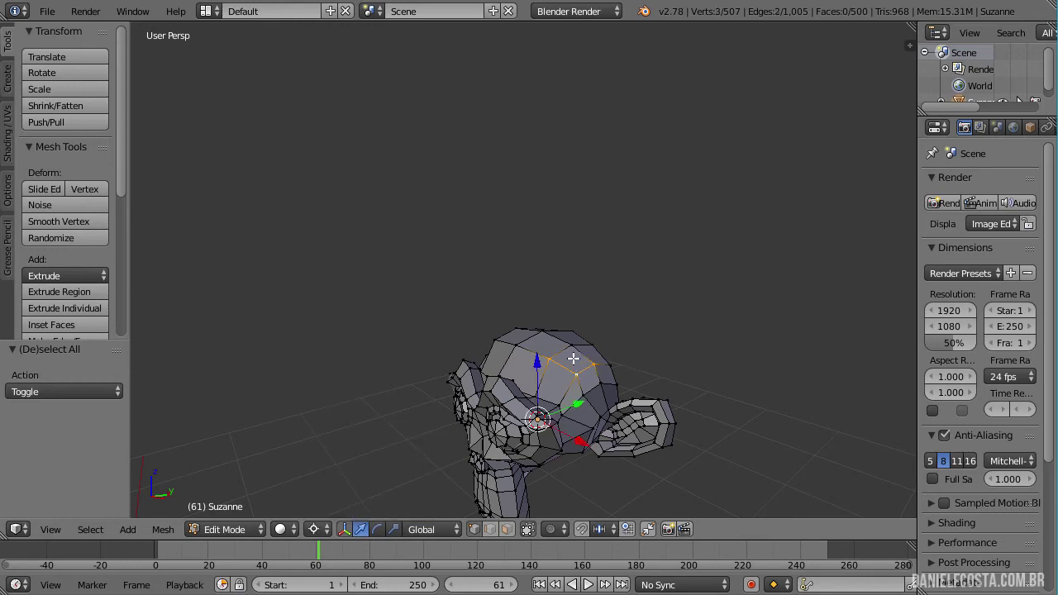
# - Scale the selected face of Suzanne around the 3D cursor
pyautogui.press('s')
pyautogui.press('Escape')
pyautogui.press('s')
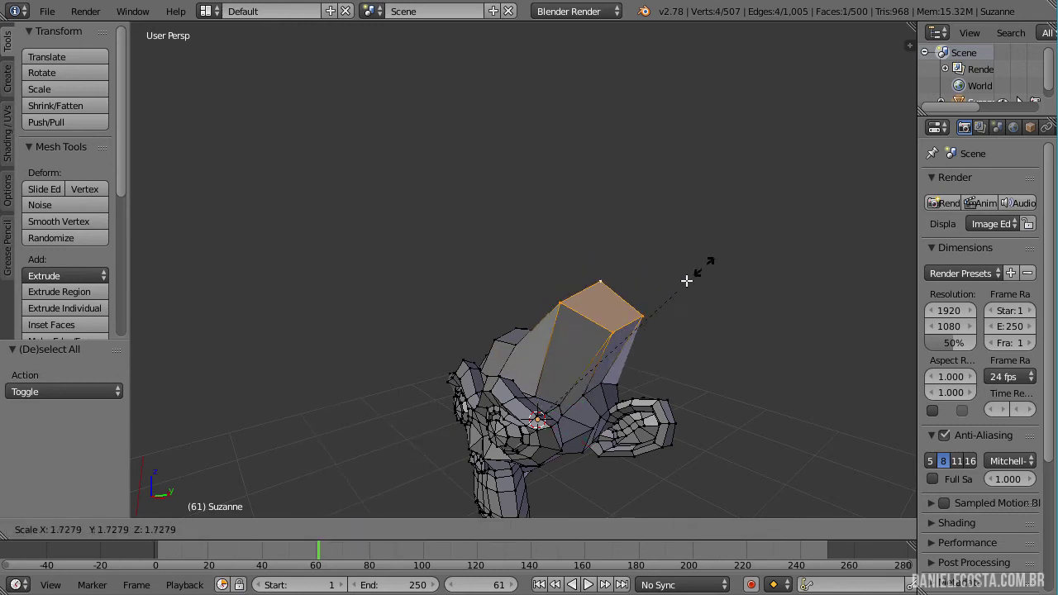
pyautogui.click(627, 333)
pyautogui.scroll(2, 579, 372)
pyautogui.scroll(1, 579, 372)
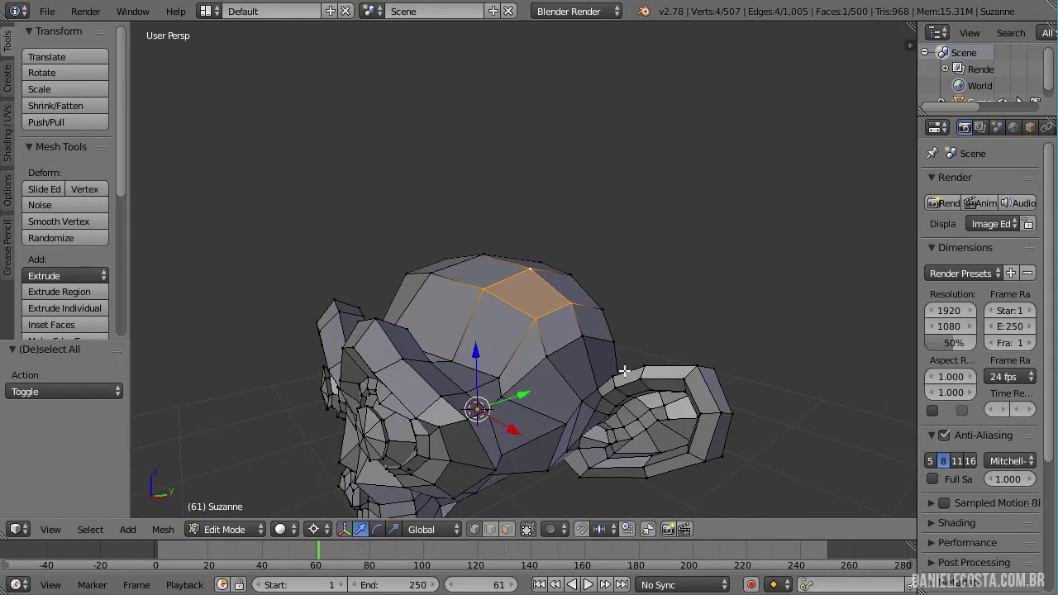
# - Place the 3D cursor beside the head and test-scale the face around it, cancelling
pyautogui.press('s')
pyautogui.press('Escape')
pyautogui.click(603, 318)
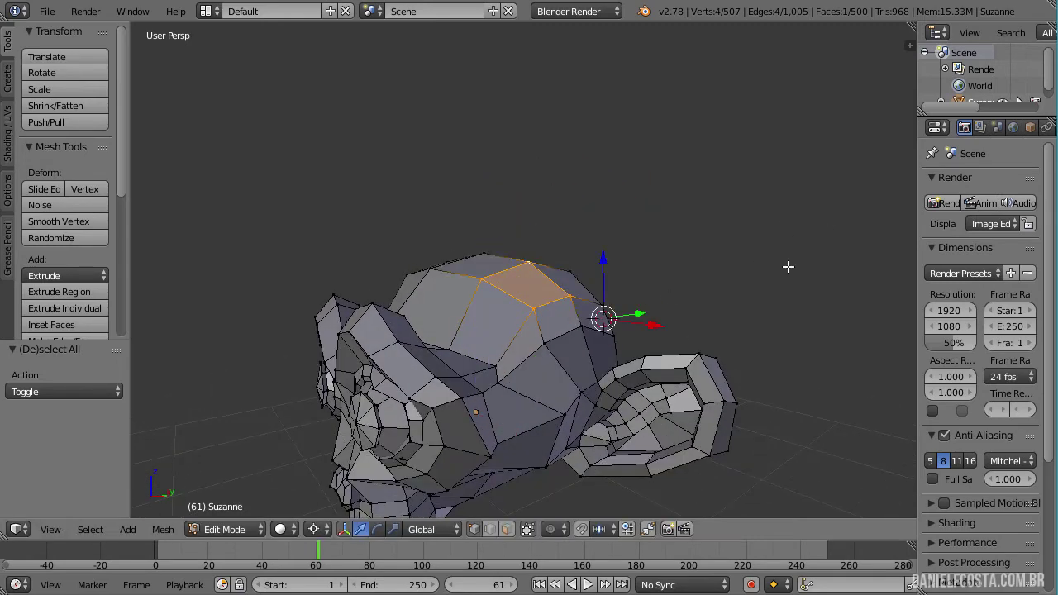
pyautogui.press('s')
pyautogui.press('Escape')
# - Set the pivot to Individual Origins and select the four corners of the lower-right face
pyautogui.click(314, 531)
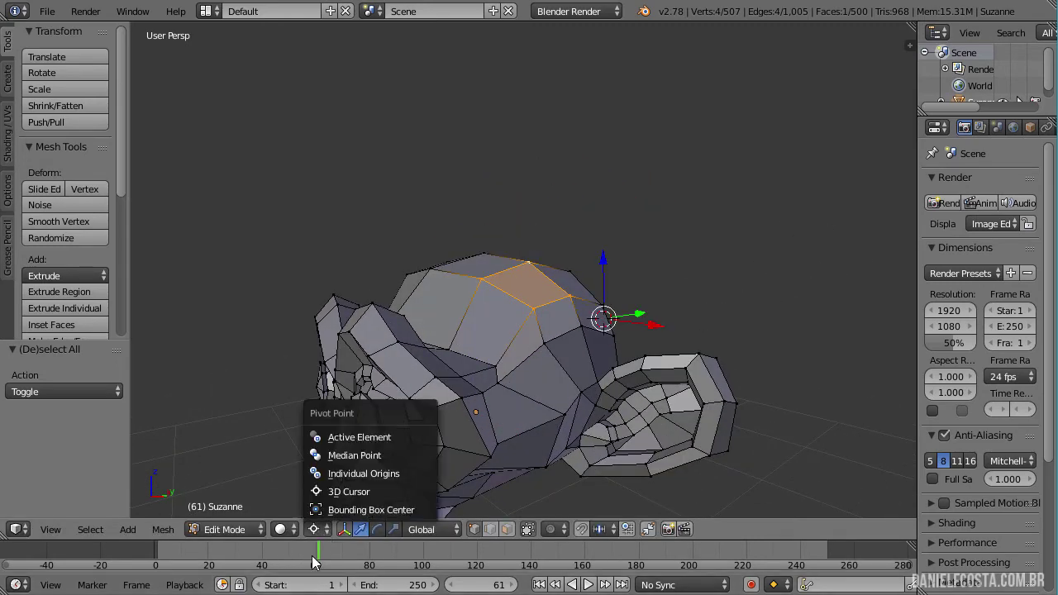
pyautogui.click(364, 473)
pyautogui.moveTo(767, 279)
pyautogui.mouseDown(button='middle')
pyautogui.moveTo(614, 309)
pyautogui.moveTo(553, 351)
pyautogui.mouseUp(button='middle')
pyautogui.keyDown('shift'); pyautogui.rightClick(585, 347); pyautogui.keyUp('shift')
pyautogui.keyDown('shift'); pyautogui.rightClick(506, 378); pyautogui.keyUp('shift')
pyautogui.keyDown('shift'); pyautogui.rightClick(519, 417); pyautogui.keyUp('shift')
pyautogui.keyDown('shift'); pyautogui.rightClick(576, 411); pyautogui.keyUp('shift')
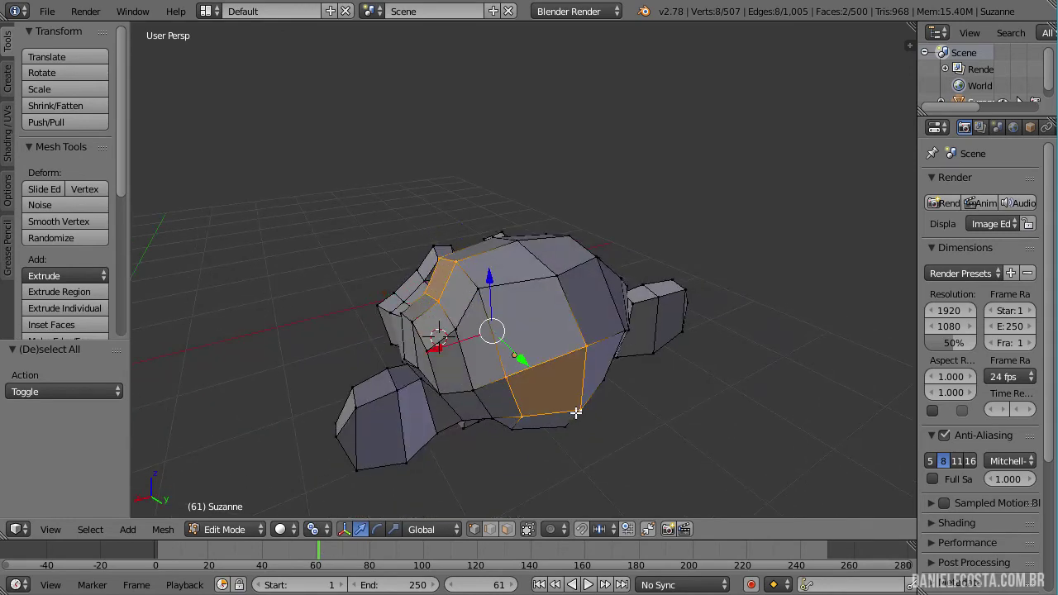
# - Add the corners of two more right-side faces to the selection
pyautogui.moveTo(660, 331); pyautogui.dragTo(633, 336, button='middle')
pyautogui.keyDown('shift'); pyautogui.rightClick(634, 328); pyautogui.keyUp('shift')
pyautogui.keyDown('shift'); pyautogui.rightClick(637, 291); pyautogui.keyUp('shift')
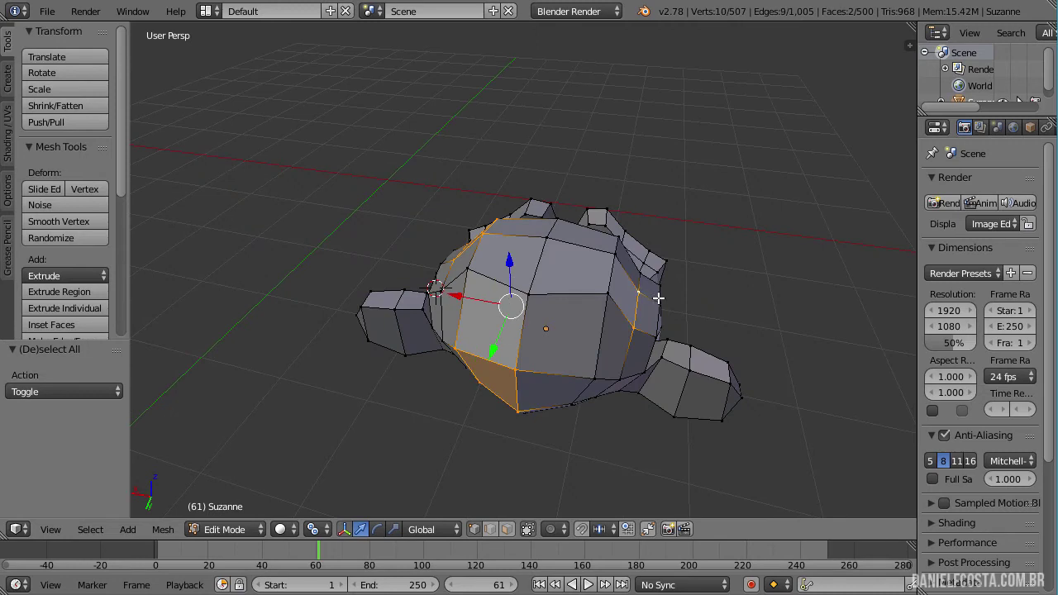
pyautogui.keyDown('shift'); pyautogui.rightClick(659, 303); pyautogui.keyUp('shift')
pyautogui.keyDown('shift'); pyautogui.rightClick(656, 333); pyautogui.keyUp('shift')
# - Scale the three faces about their own centres, entering 1 to keep their size
pyautogui.press('s')
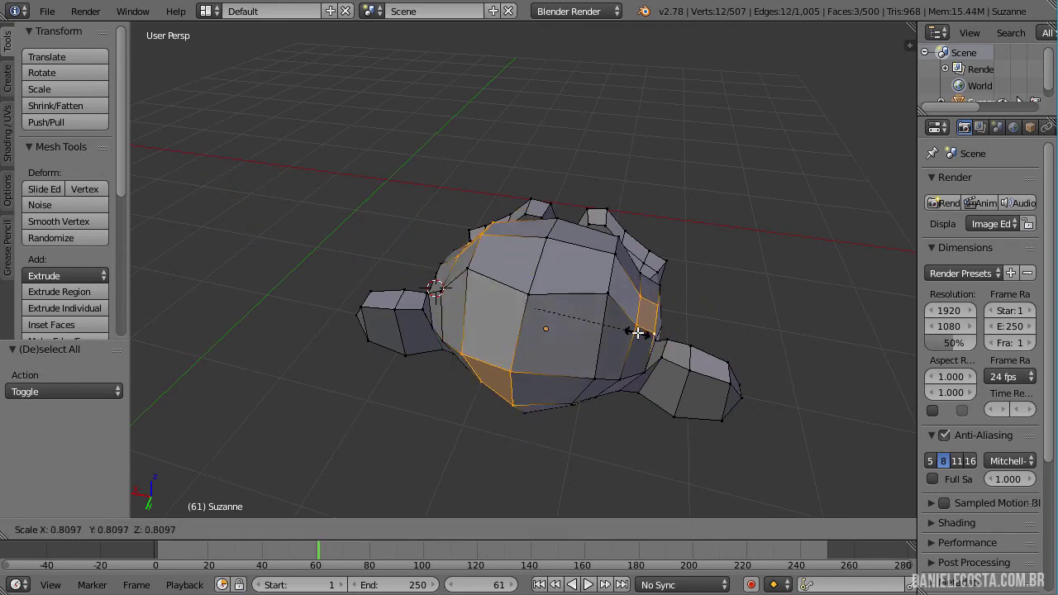
pyautogui.press('1')
pyautogui.press('Return')
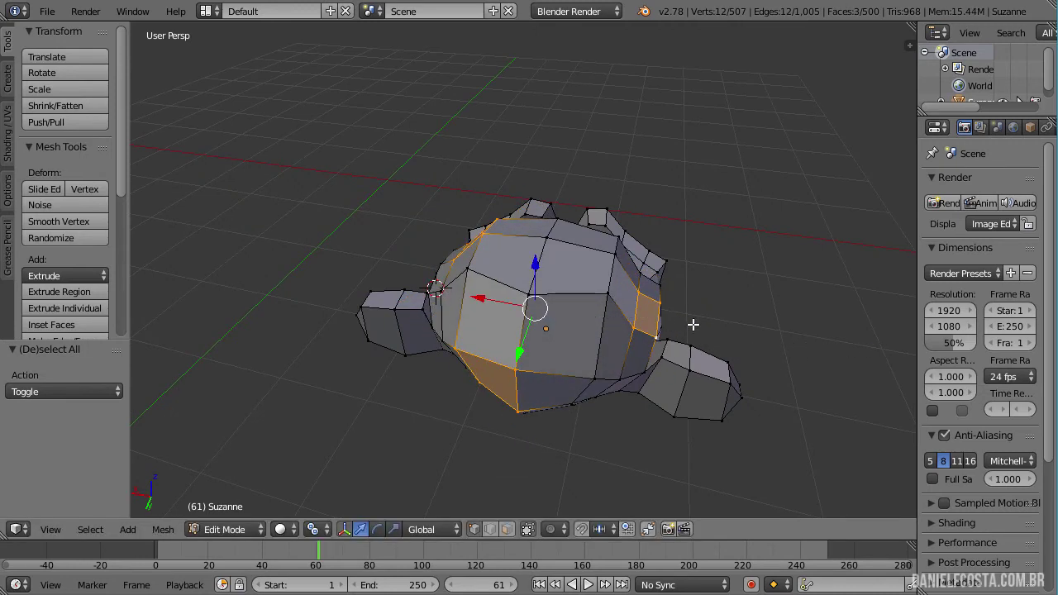
pyautogui.moveTo(692, 323)
pyautogui.mouseDown(button='middle')
pyautogui.moveTo(472, 365)
pyautogui.moveTo(628, 405)
pyautogui.moveTo(602, 372)
pyautogui.mouseUp(button='middle')
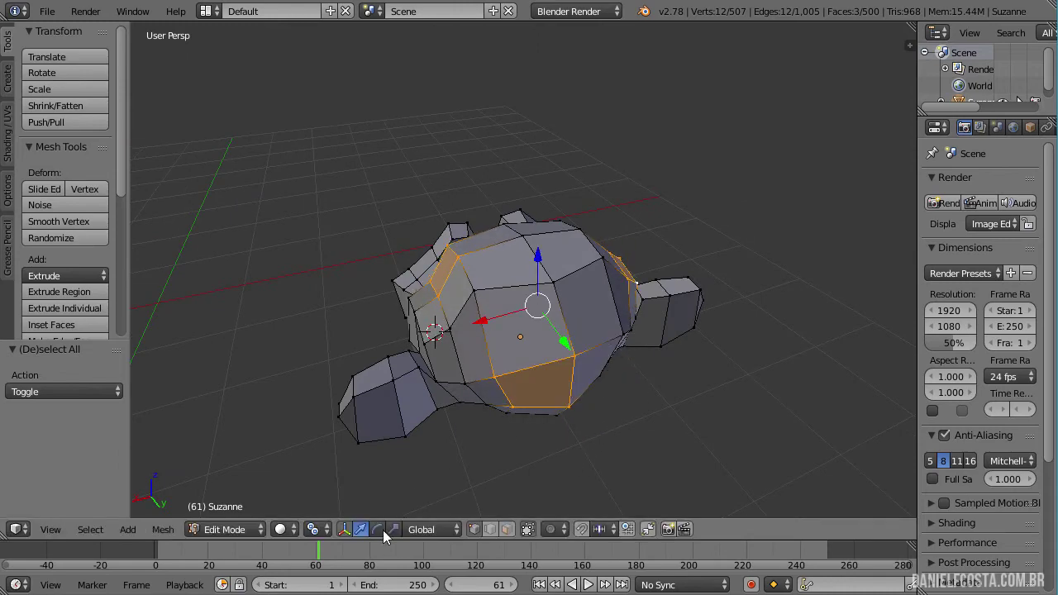
# - Set the pivot point to Active Element, orbit around Suzanne, and cancel a trial transform
pyautogui.click(309, 529)
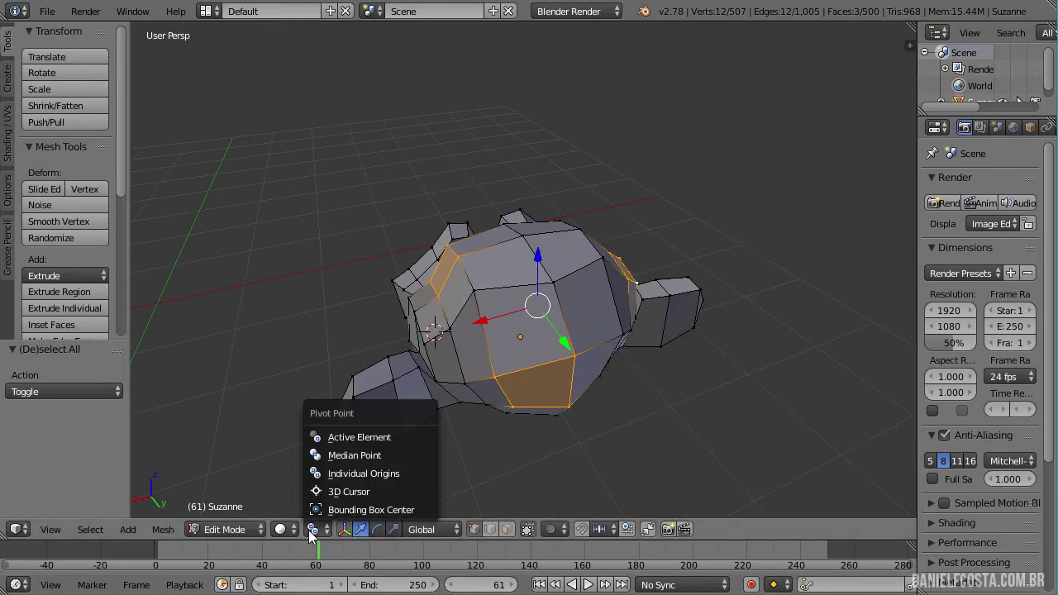
pyautogui.click(373, 444)
pyautogui.moveTo(598, 371)
pyautogui.mouseDown(button='middle')
pyautogui.moveTo(531, 324)
pyautogui.moveTo(577, 343)
pyautogui.mouseUp(button='middle')
pyautogui.moveTo(648, 395); pyautogui.dragTo(553, 356, button='middle')
pyautogui.moveTo(642, 382)
pyautogui.mouseDown(button='middle')
pyautogui.moveTo(644, 367)
pyautogui.moveTo(652, 378)
pyautogui.moveTo(638, 382)
pyautogui.mouseUp(button='middle')
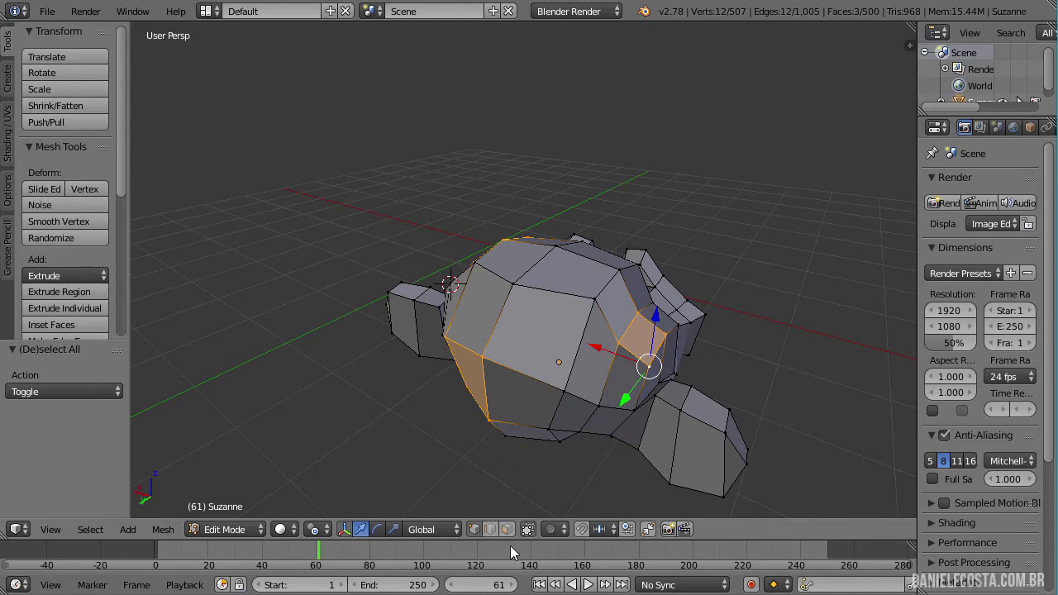
pyautogui.scroll(2, 685, 402)
pyautogui.moveTo(685, 402)
pyautogui.mouseDown(button='middle')
pyautogui.moveTo(775, 392)
pyautogui.moveTo(738, 394)
pyautogui.mouseUp(button='middle')
pyautogui.press('g')
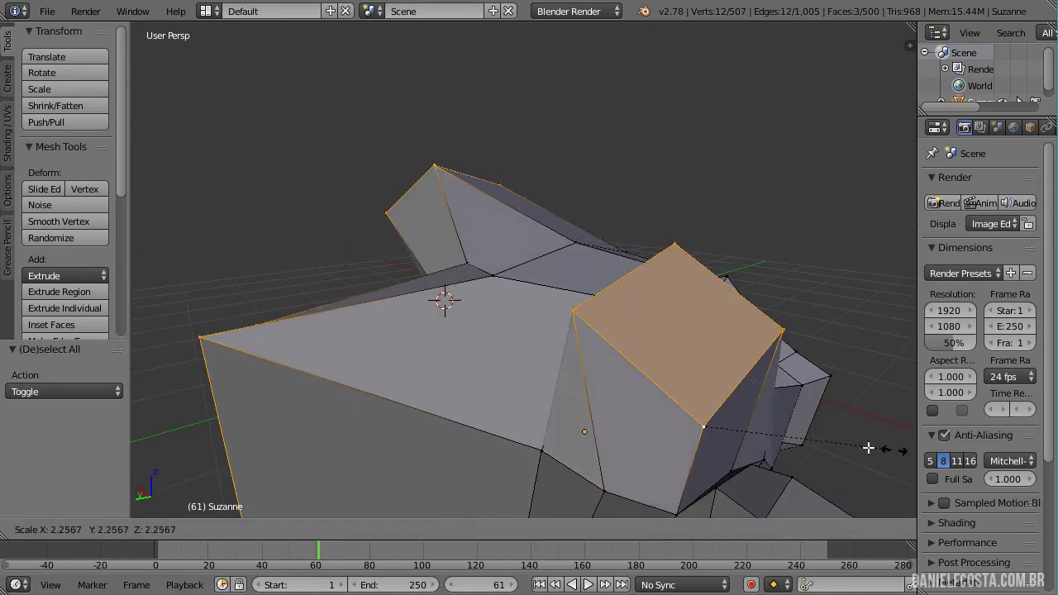
pyautogui.rightClick(761, 430)
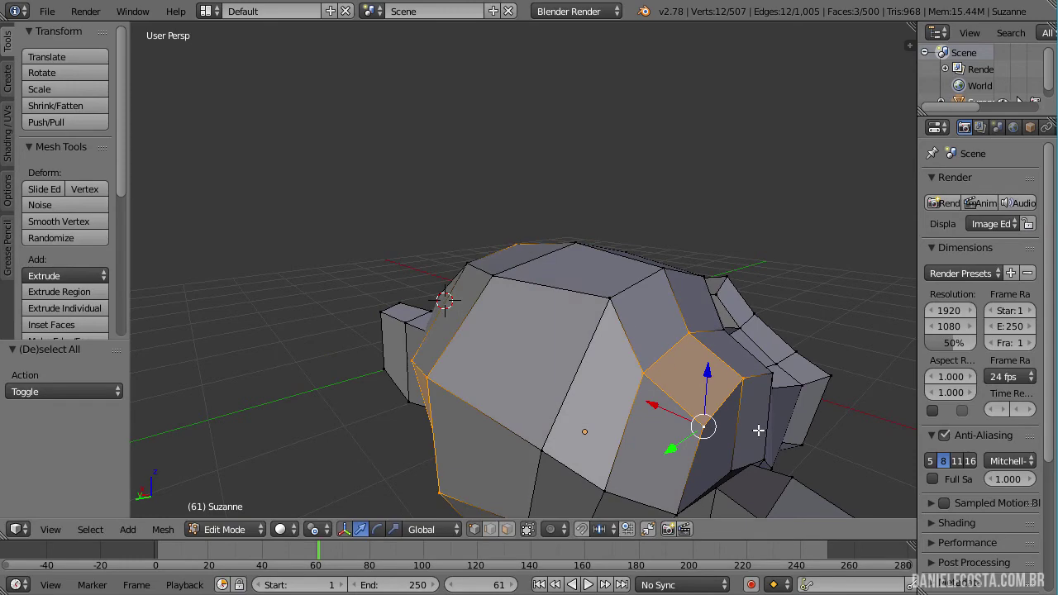
# - Switch to Face select mode and make a face on the right side of the head active
pyautogui.click(508, 528)
pyautogui.moveTo(736, 375); pyautogui.dragTo(538, 425, button='middle')
pyautogui.keyDown('shift'); pyautogui.rightClick(690, 396); pyautogui.keyUp('shift')
pyautogui.keyDown('shift'); pyautogui.rightClick(670, 383); pyautogui.keyUp('shift')
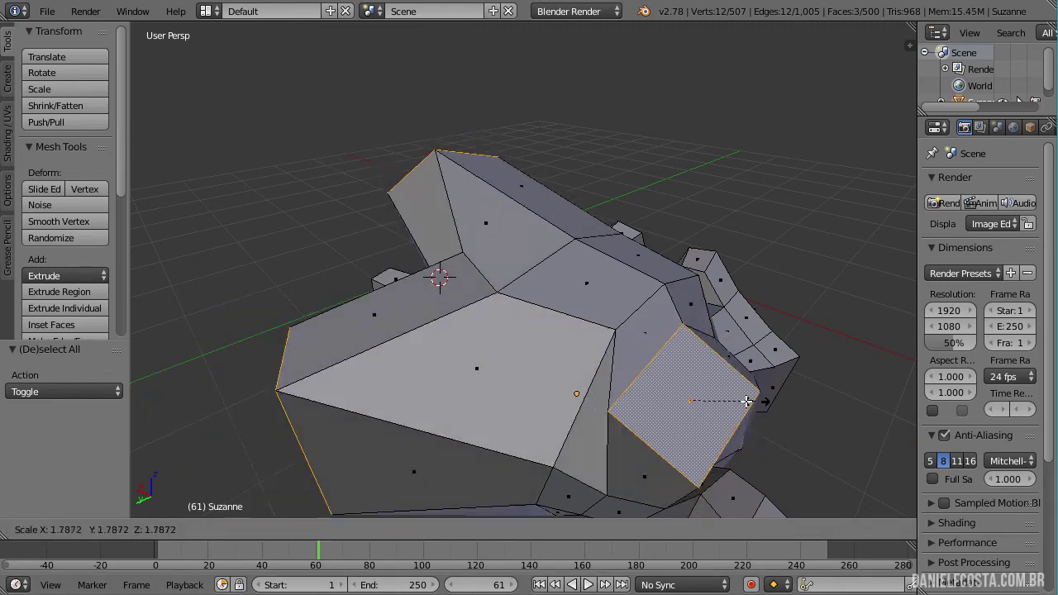
pyautogui.click(318, 529)
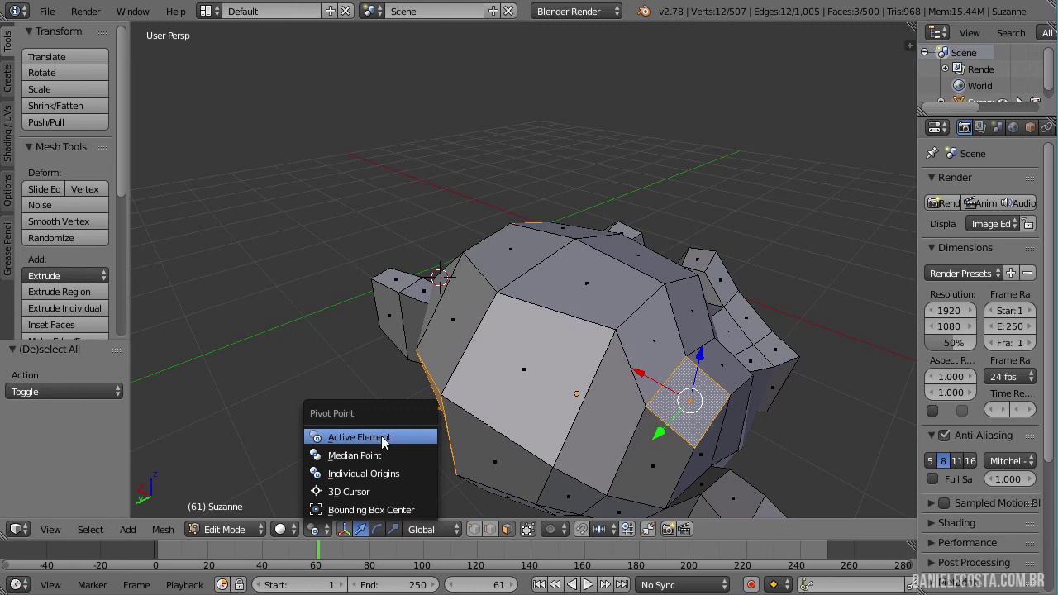
# - Change the pivot point to Median Point and cancel a trial scale of the selected faces
pyautogui.click(382, 439)
pyautogui.click(298, 527)
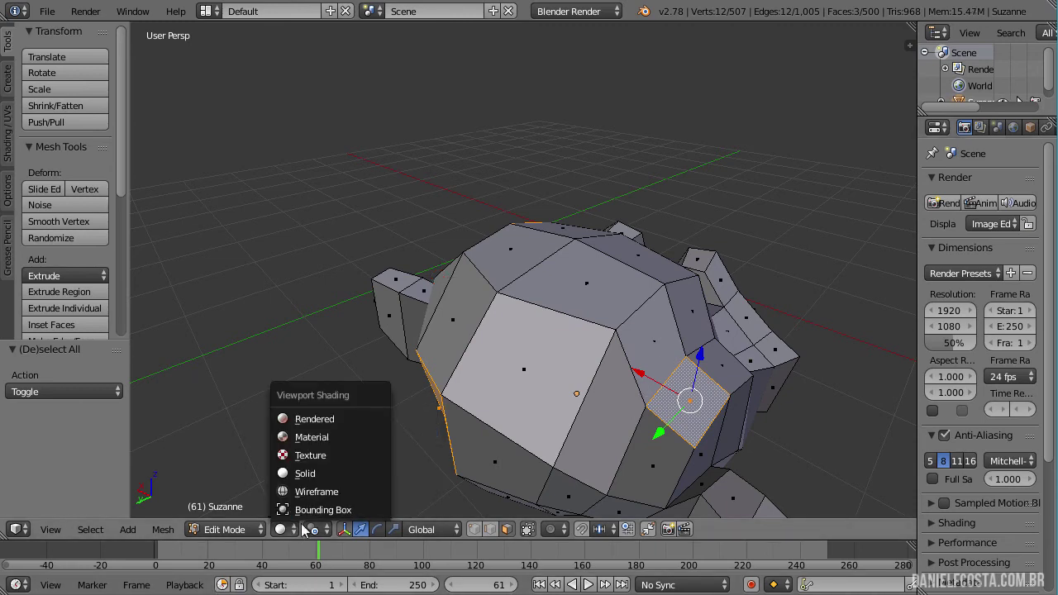
pyautogui.click(334, 533)
pyautogui.click(334, 533)
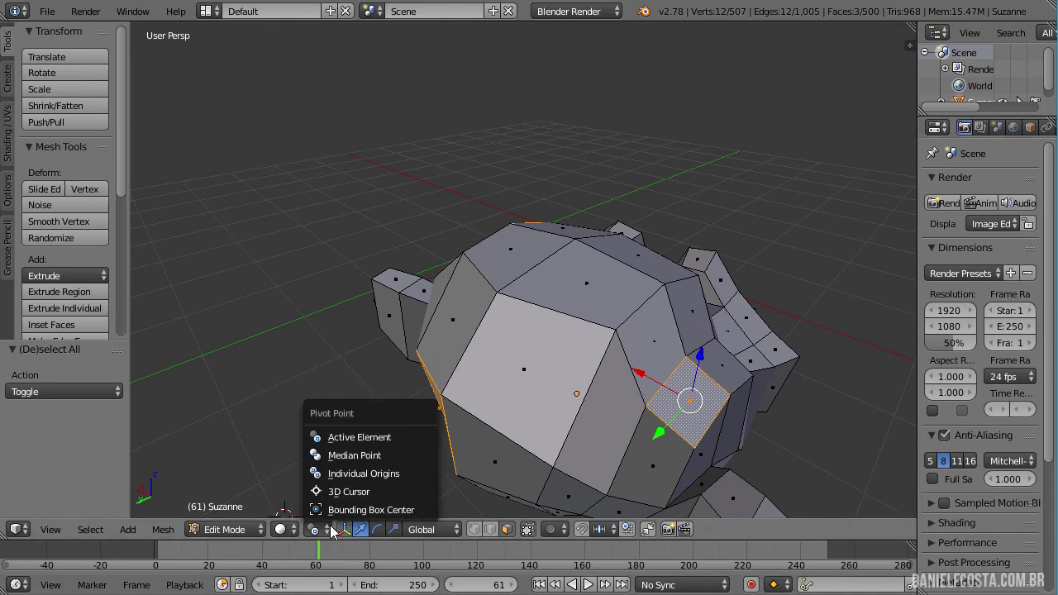
pyautogui.click(386, 457)
pyautogui.scroll(-5, 579, 372)
pyautogui.press('s')
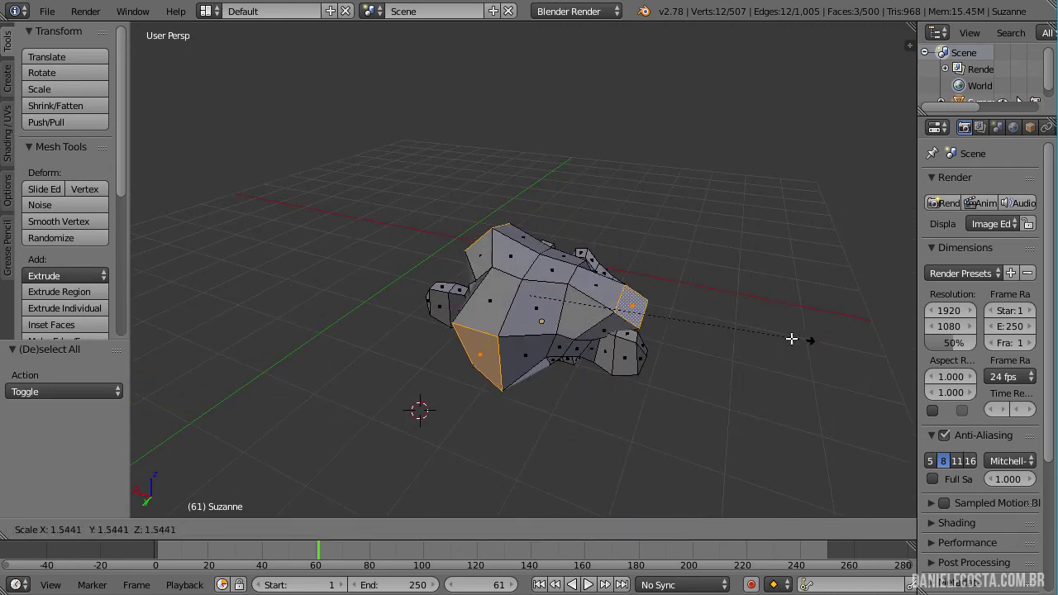
pyautogui.press('Escape')
# - Orbit around Suzanne while toggling out of Edit Mode with Tab
pyautogui.moveTo(721, 288); pyautogui.dragTo(596, 347, button='middle')
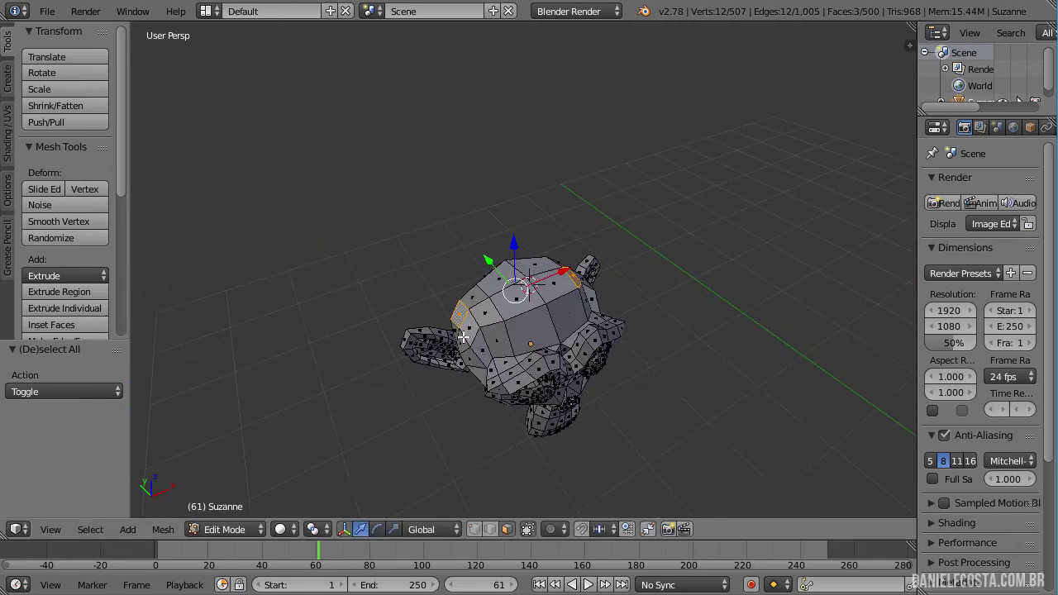
pyautogui.press('Tab')
pyautogui.press('Tab')
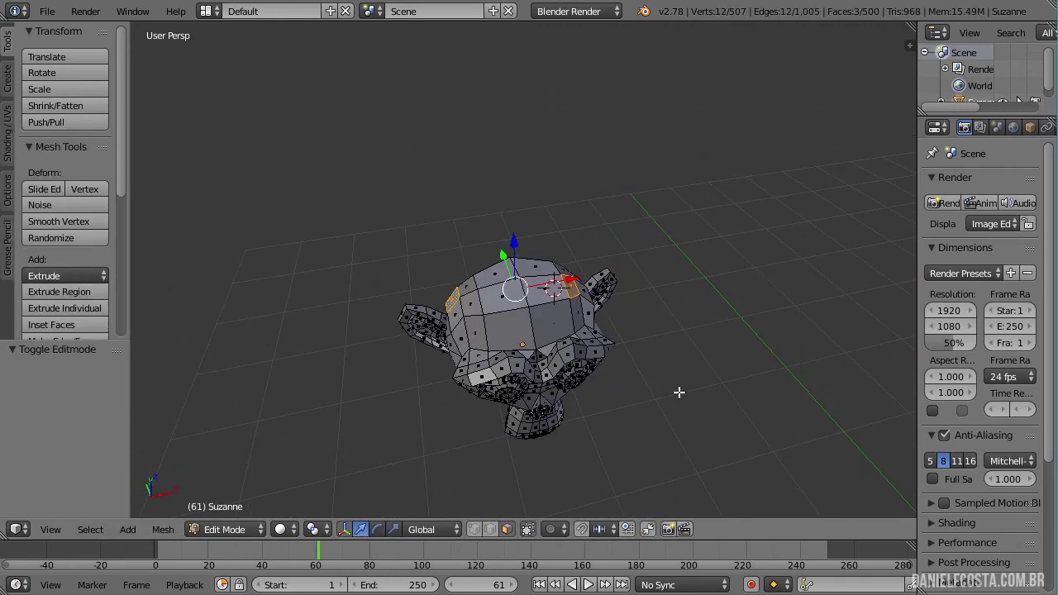
pyautogui.moveTo(679, 393); pyautogui.dragTo(620, 392, button='middle')
pyautogui.press('Tab')
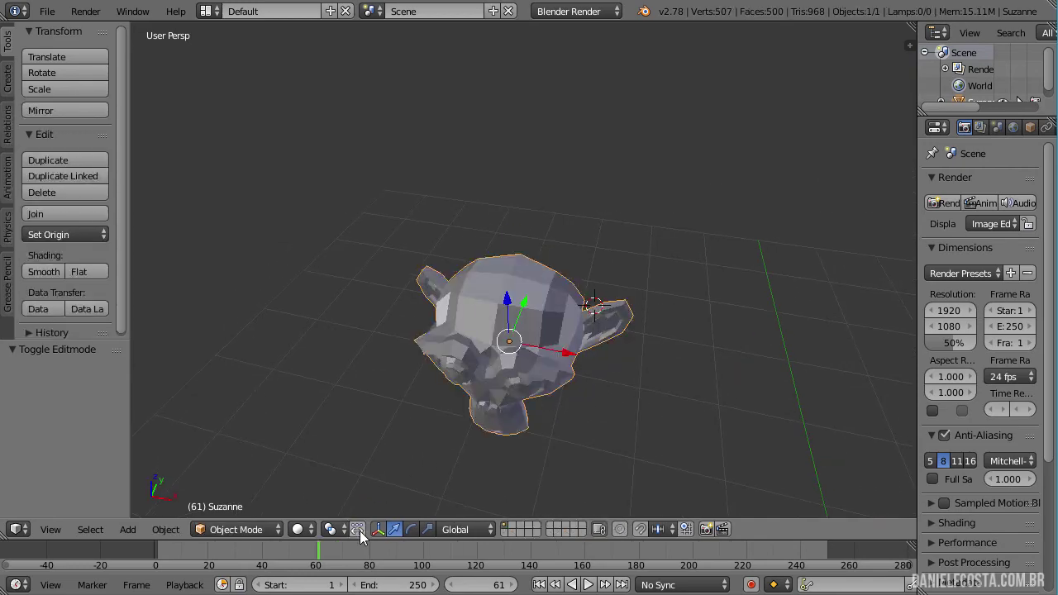
pyautogui.press('r')
pyautogui.press('Escape')
pyautogui.press('r')
pyautogui.press('s')
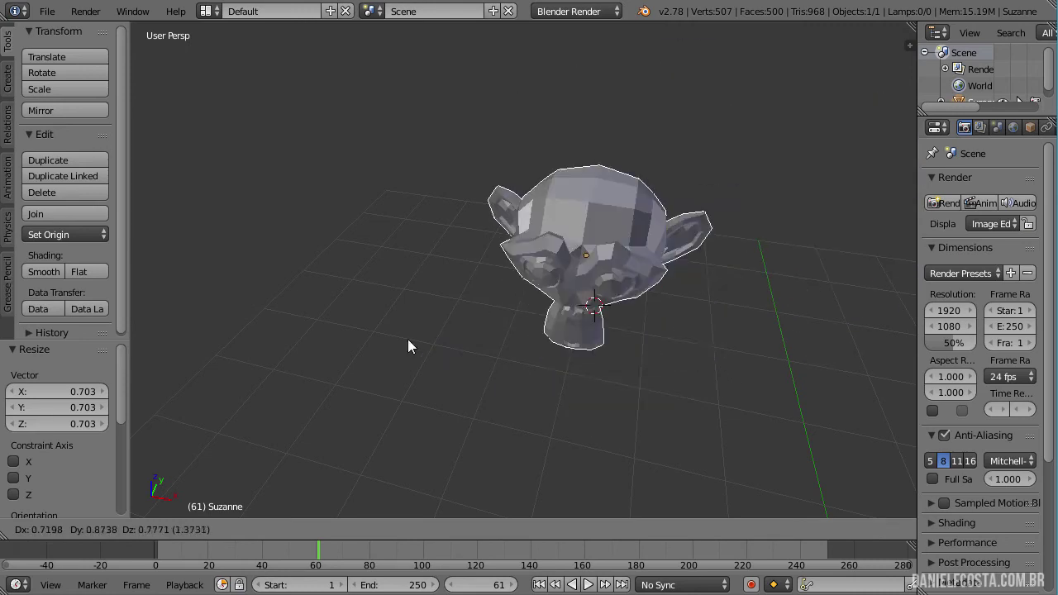
pyautogui.click(484, 378)
pyautogui.press('g')
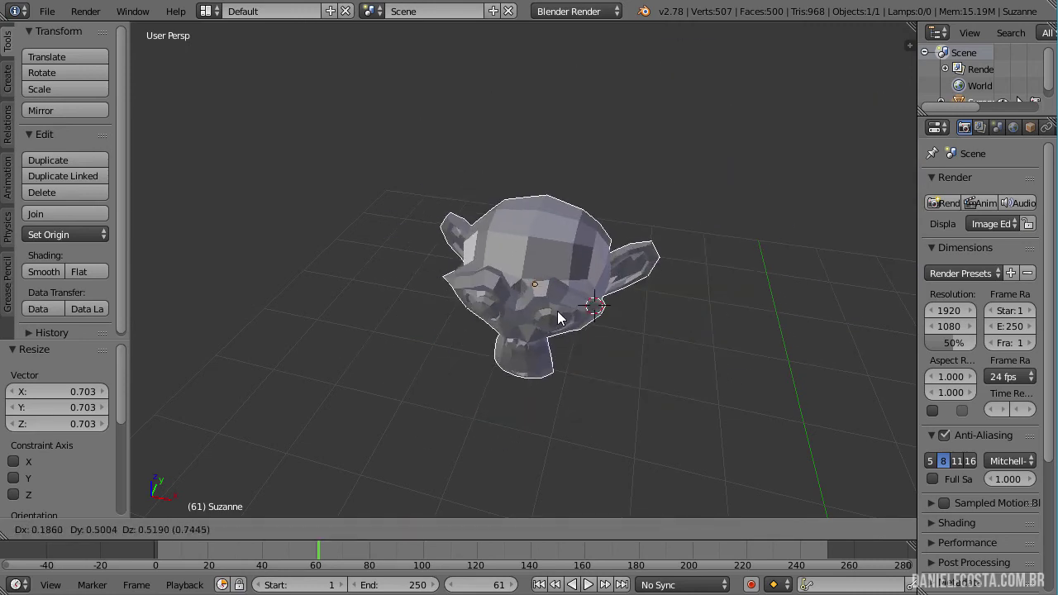
pyautogui.rightClick(559, 318)
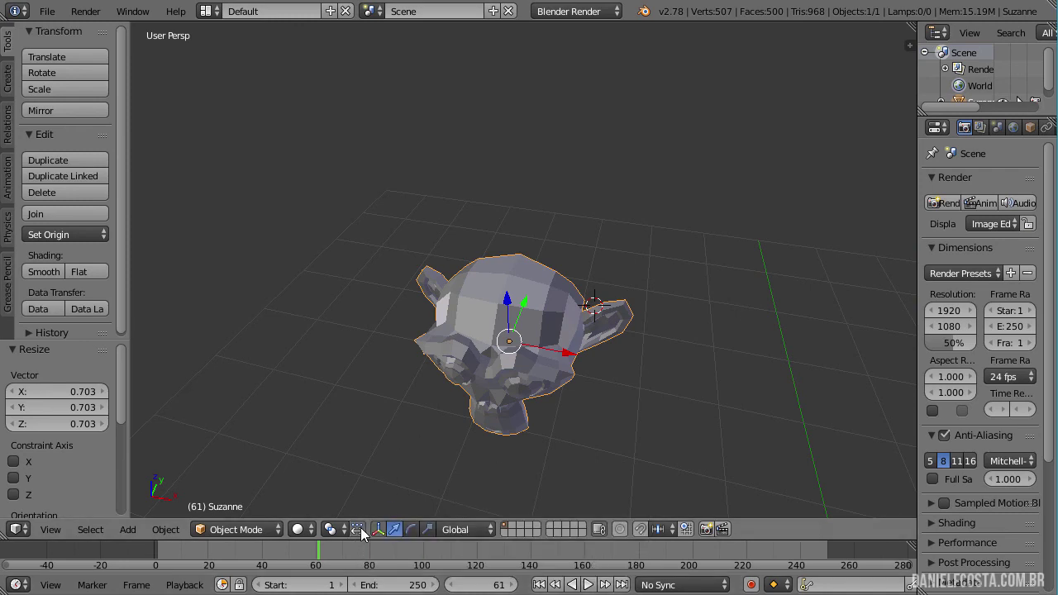
pyautogui.press('s')
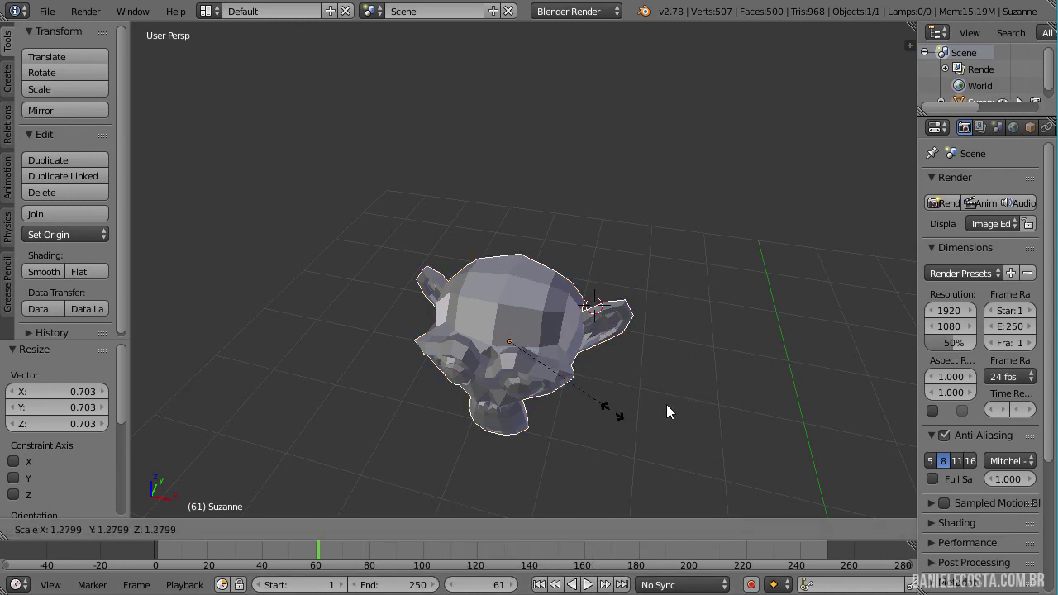
pyautogui.press('Escape')
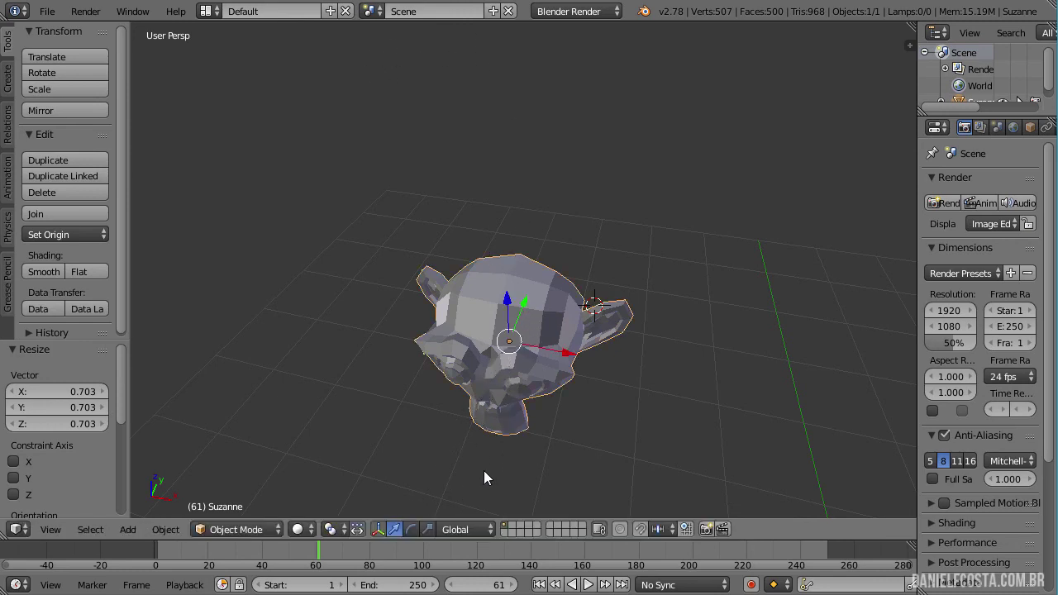